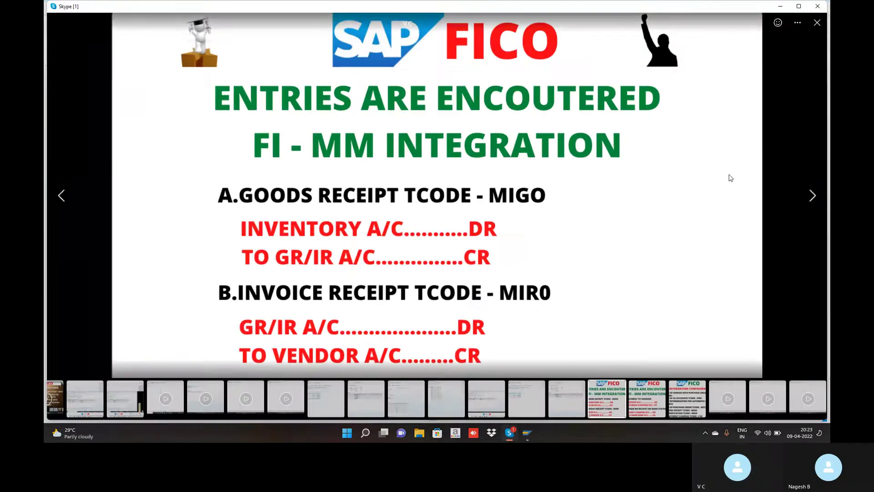
# - Page through the FI-MM integration slides from the accounting entries to the configuration list
pyautogui.click(812, 197)
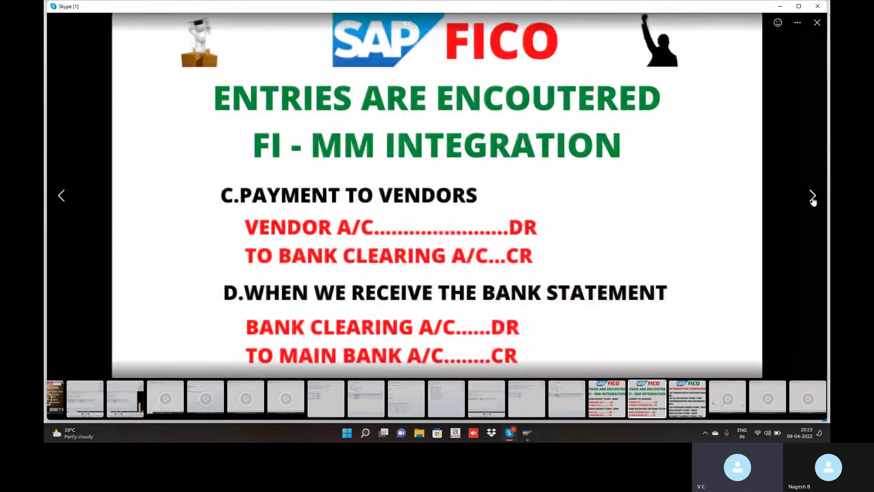
pyautogui.click(812, 197)
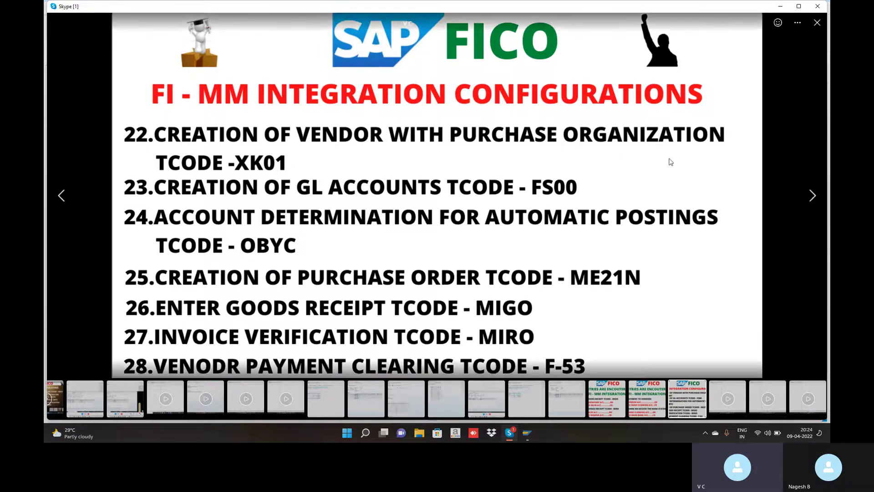
# - Switch from the Skype slides to SAP and start transaction MIRO for entering an incoming invoice
pyautogui.hotkey('alt', 'Tab')
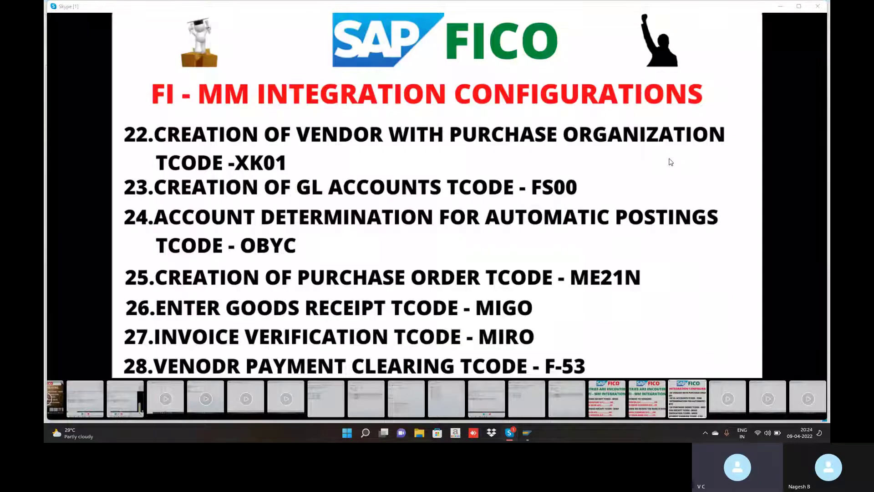
pyautogui.hotkey('alt', 'Tab')
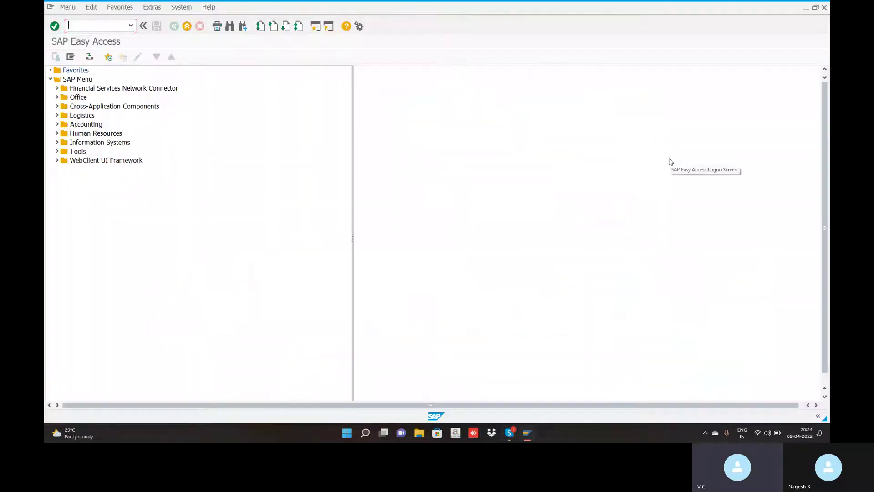
pyautogui.click(115, 26)
pyautogui.write('MIRO')
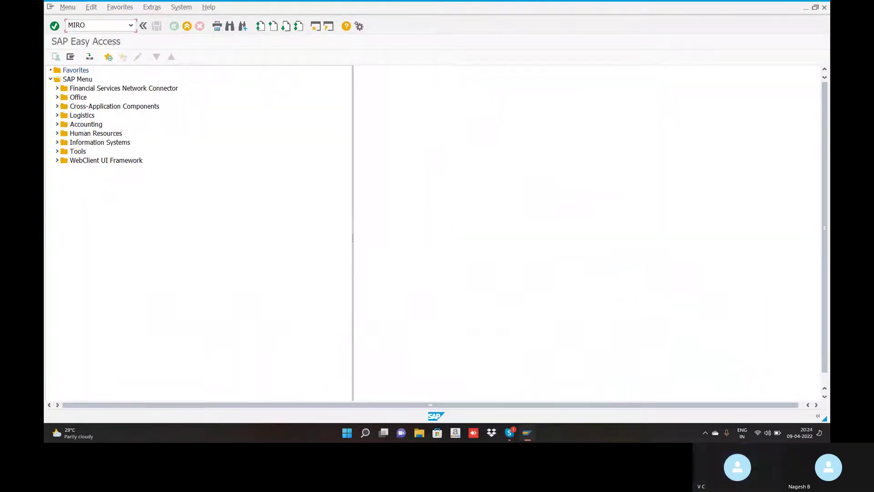
pyautogui.press('Return')
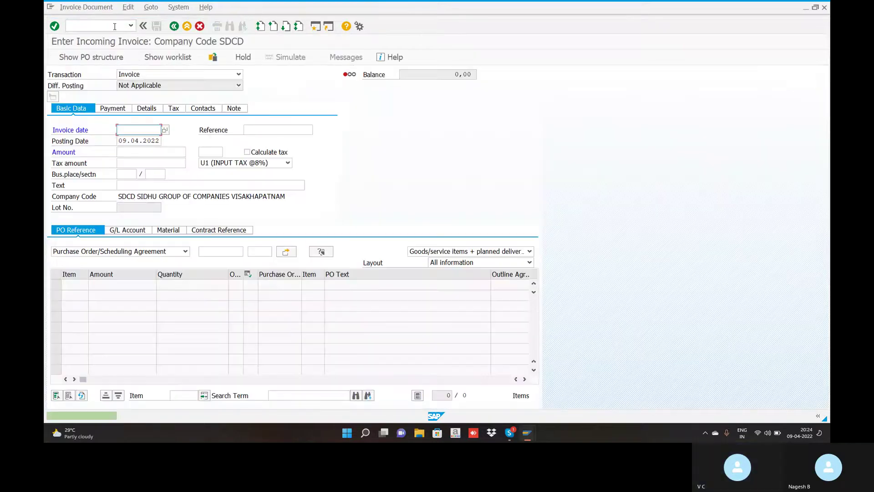
# - Fill in the invoice's basic data with invoice date 09.04.2022 and reference REF-01, and enable Calculate tax
pyautogui.click(145, 132)
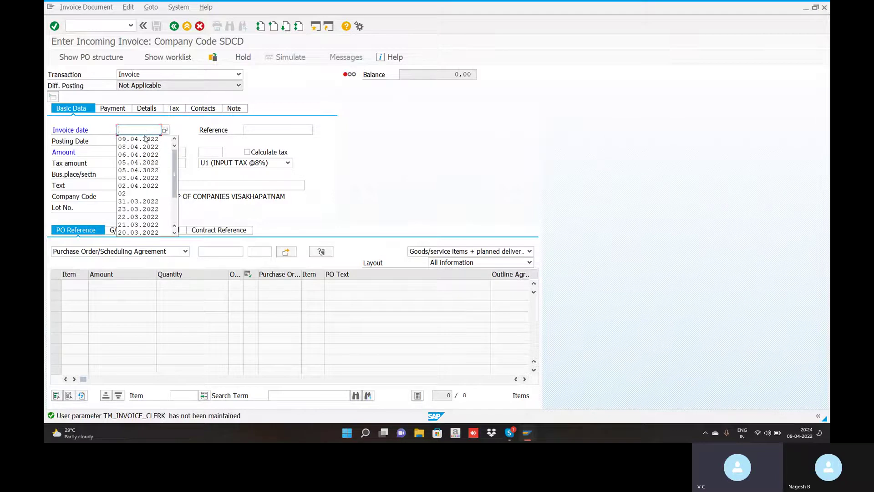
pyautogui.click(140, 139)
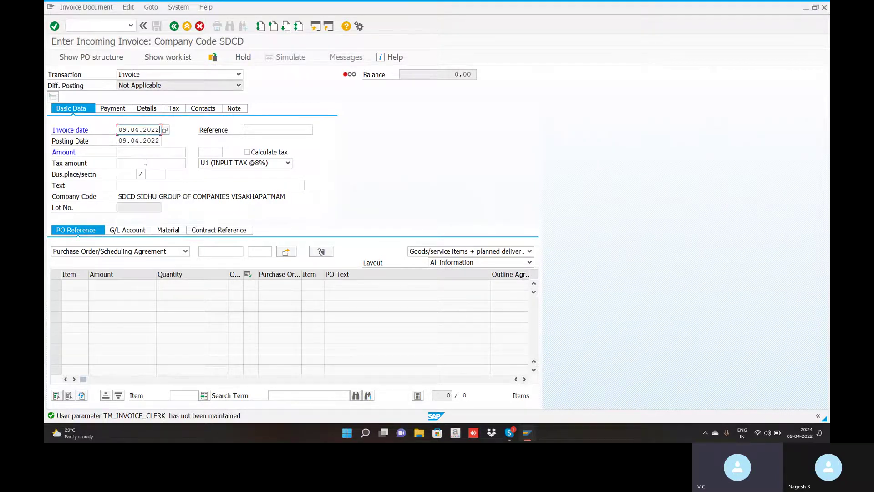
pyautogui.click(137, 154)
pyautogui.click(260, 131)
pyautogui.write('REF')
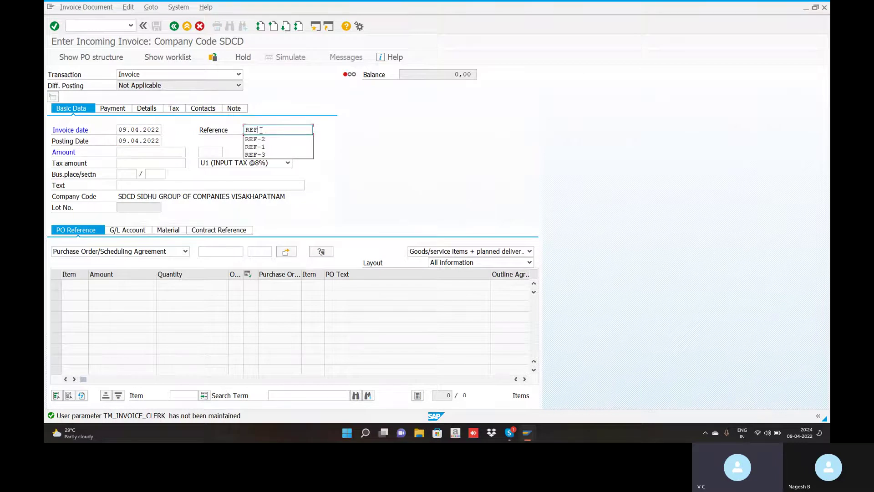
pyautogui.write('-01')
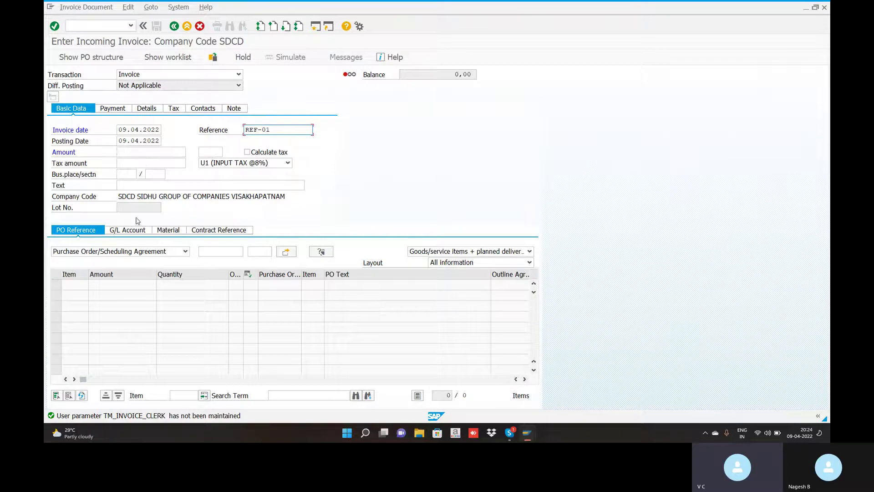
pyautogui.click(248, 152)
pyautogui.click(248, 153)
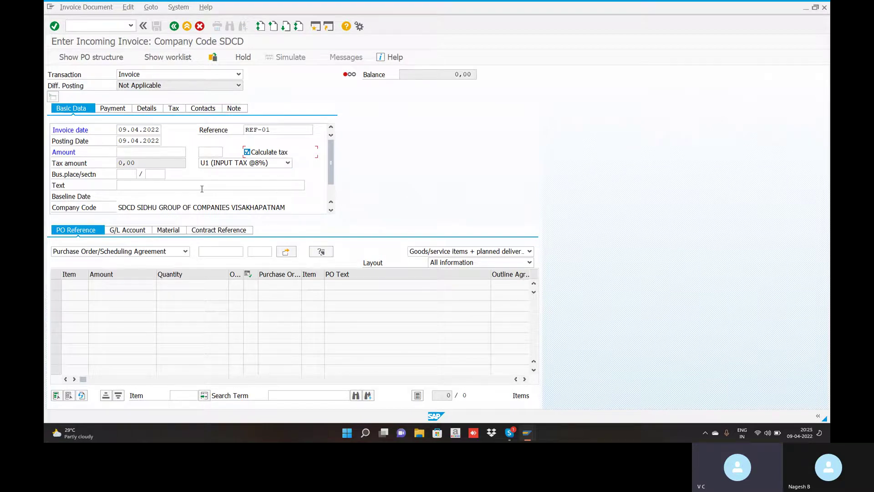
# - Enter the purchase order number dated 09.04.2022 as reference and load its goods/service items plus planned delivery costs
pyautogui.click(222, 250)
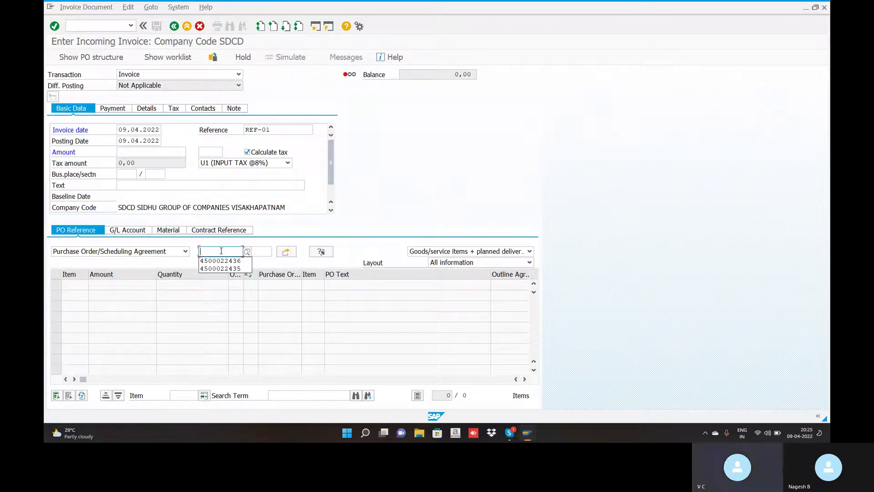
pyautogui.write('4500022441')
pyautogui.press('Return')
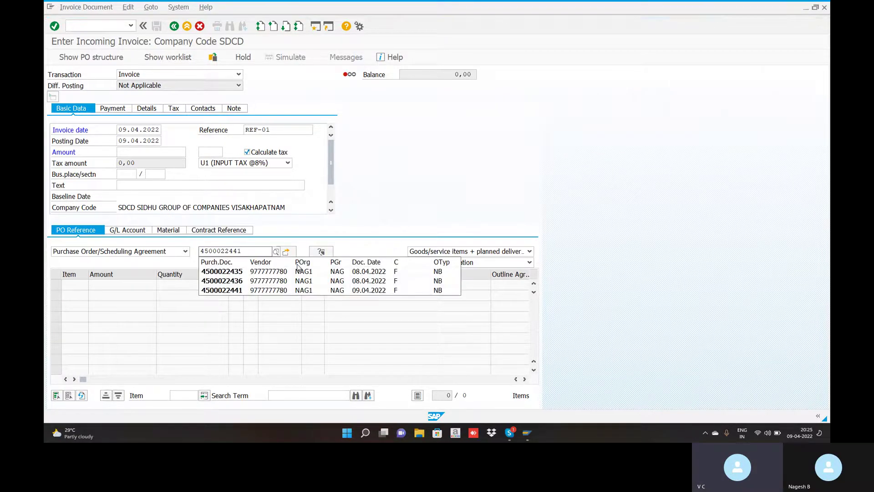
pyautogui.click(241, 291)
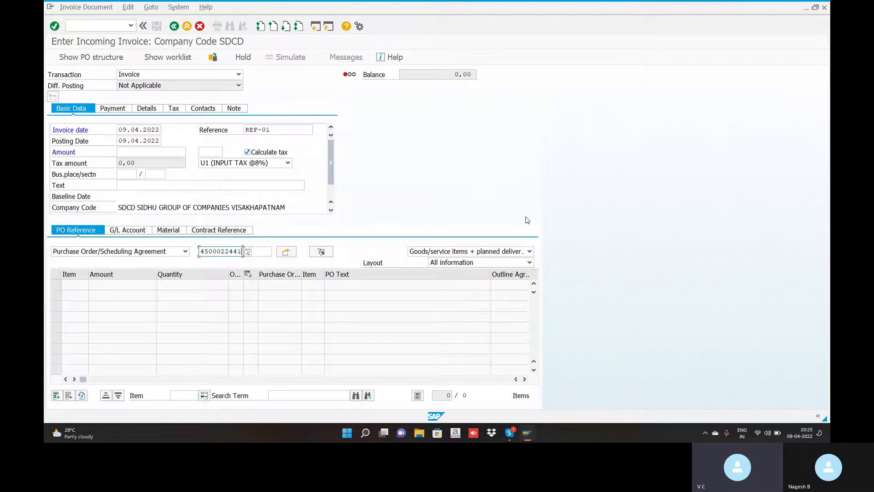
pyautogui.click(530, 251)
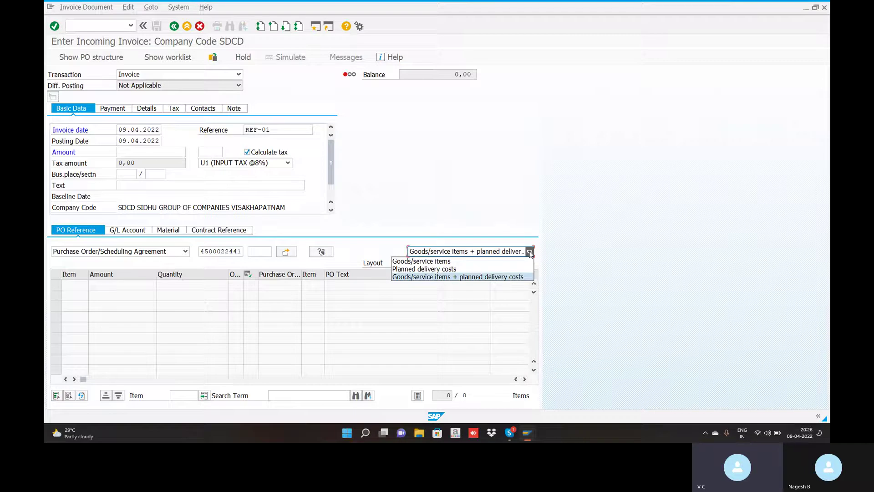
pyautogui.click(500, 277)
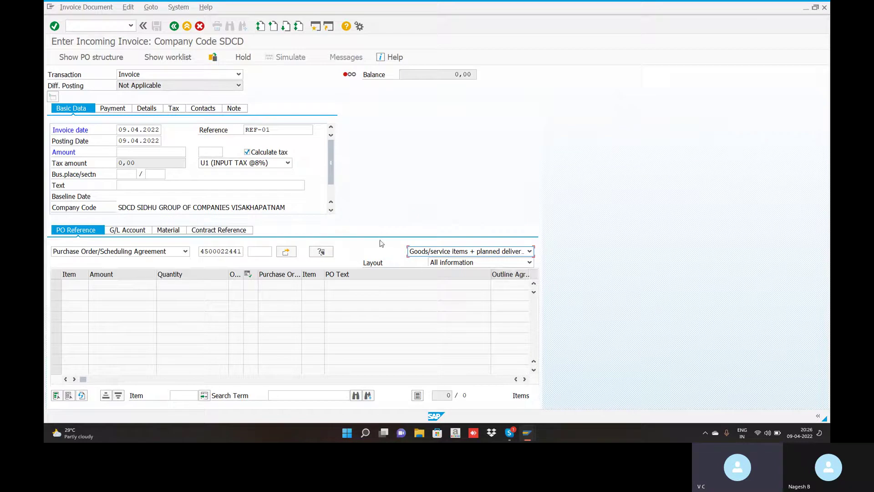
pyautogui.press('Return')
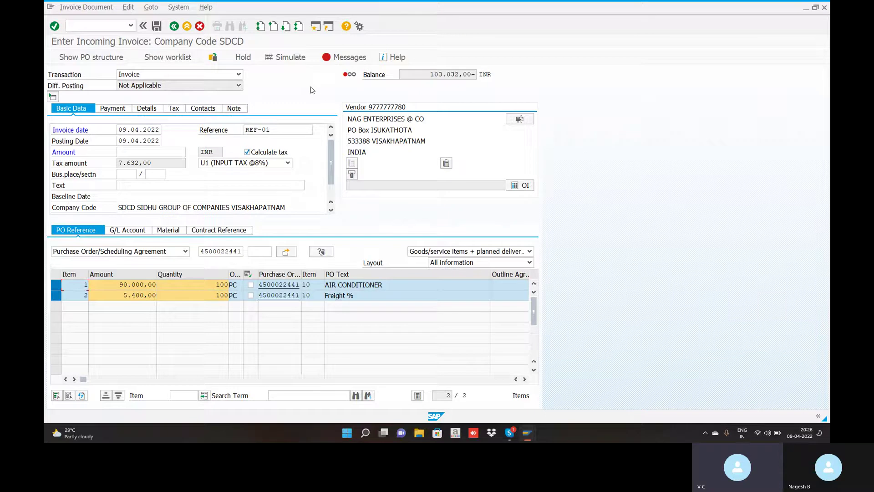
# - Set the invoice amount to 103032 INR
pyautogui.click(138, 153)
pyautogui.write('1')
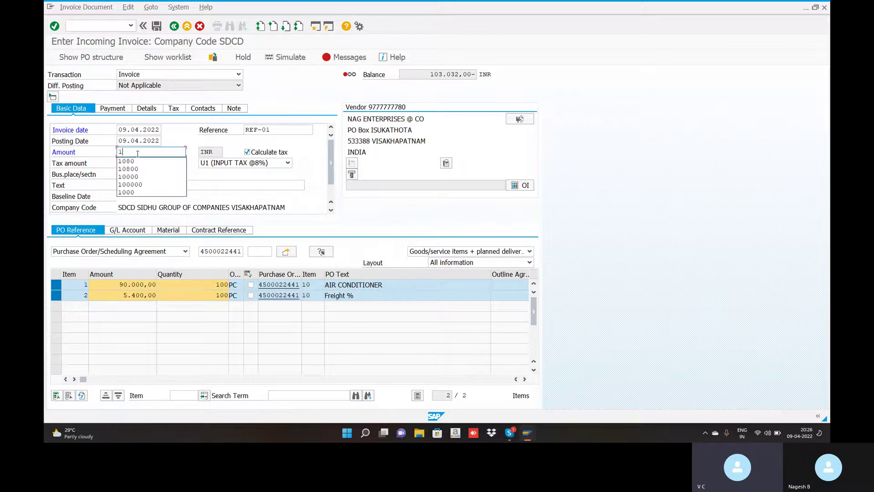
pyautogui.write('03')
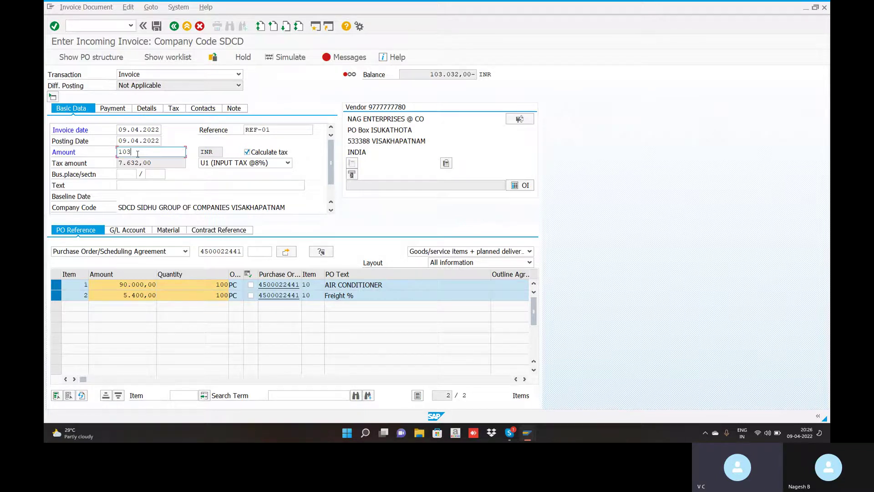
pyautogui.write('030')
pyautogui.press('BackSpace')
pyautogui.write('2')
pyautogui.press('Return')
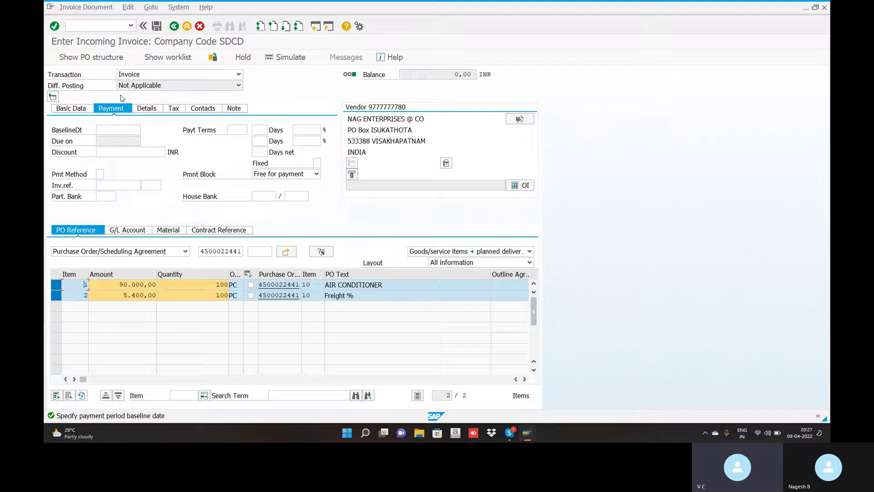
# - Set the payment baseline date to 09.04.2022
pyautogui.click(112, 132)
pyautogui.click(109, 131)
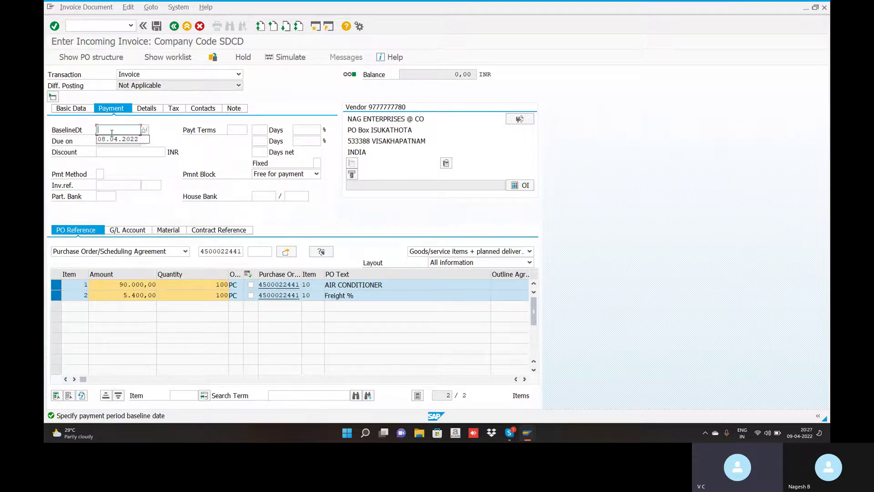
pyautogui.write('09.04.2022')
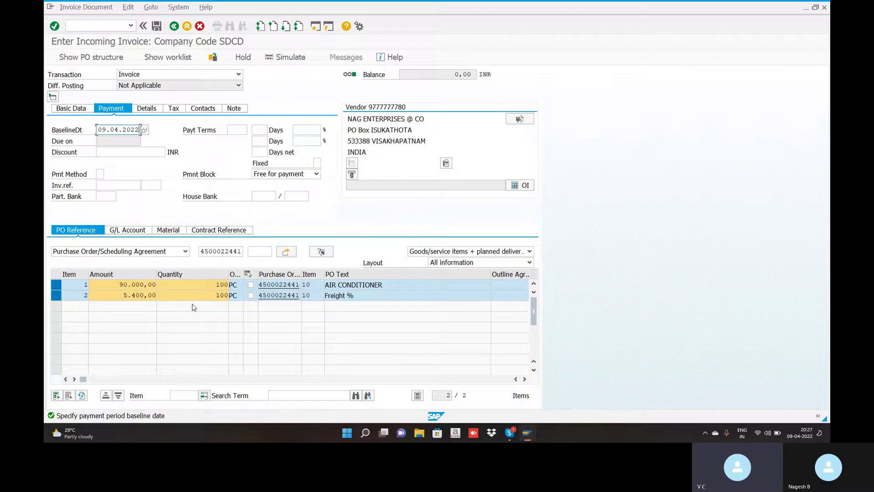
pyautogui.press('Return')
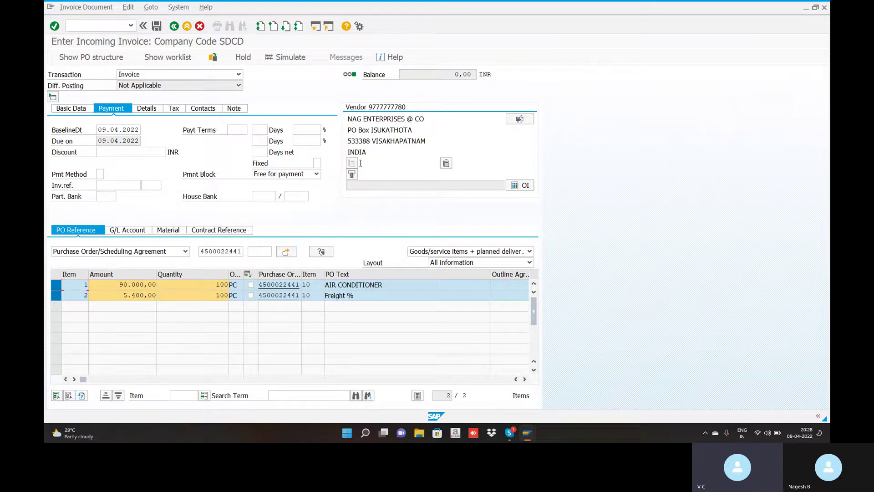
# - Simulate the invoice document to review its line items, and read the messages in the verification log
pyautogui.click(296, 58)
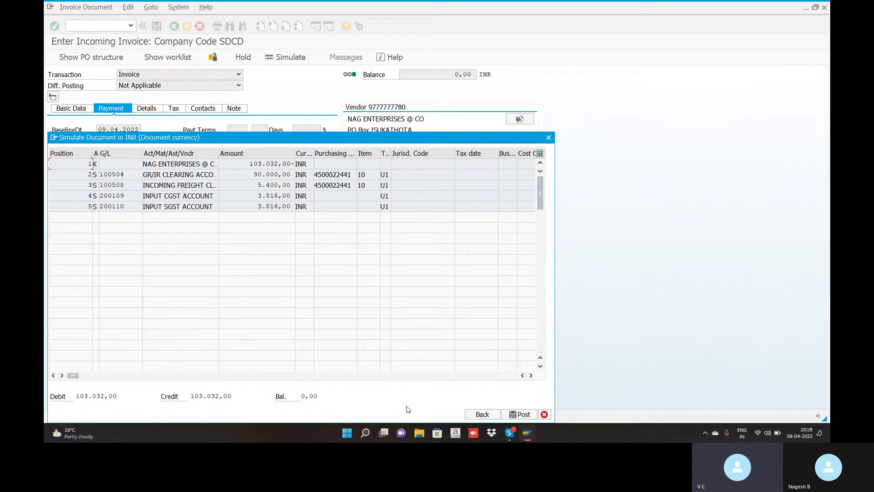
pyautogui.click(549, 139)
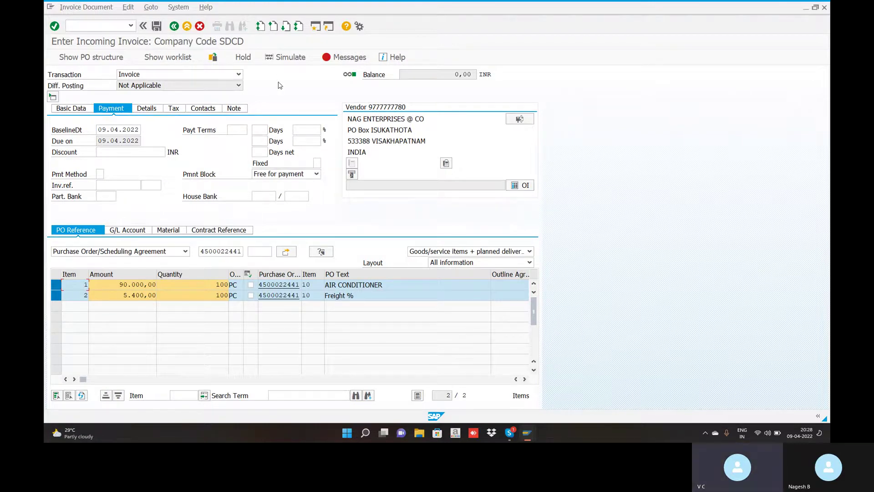
pyautogui.click(350, 58)
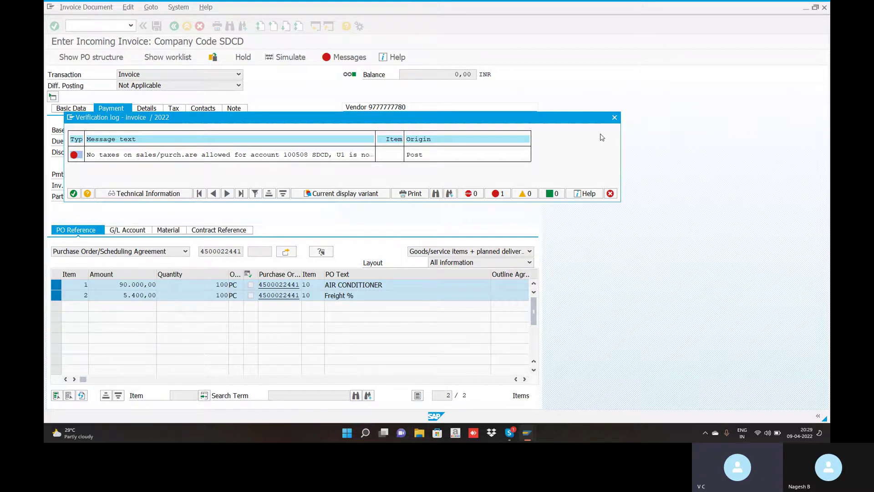
pyautogui.click(614, 119)
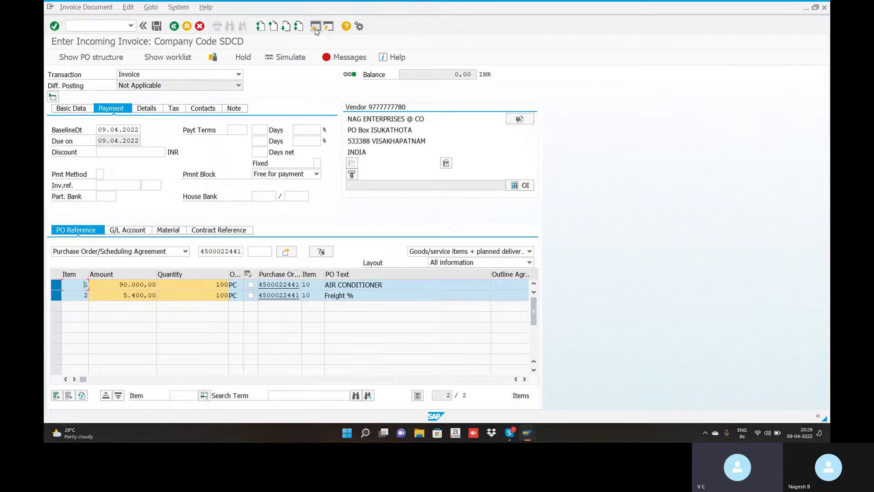
# - Start transaction FS00 in a new session and expand the CURRENT LIABILITIES & PROV account group
pyautogui.click(315, 27)
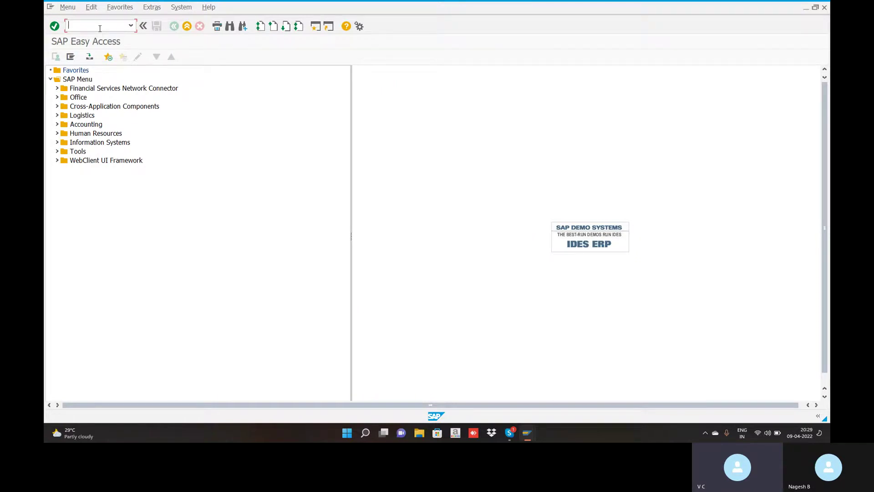
pyautogui.write('FS00')
pyautogui.press('Return')
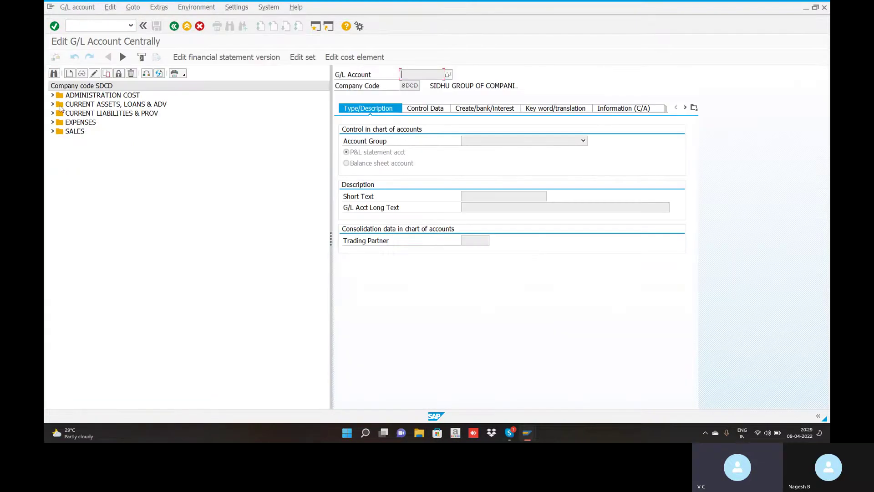
pyautogui.click(52, 114)
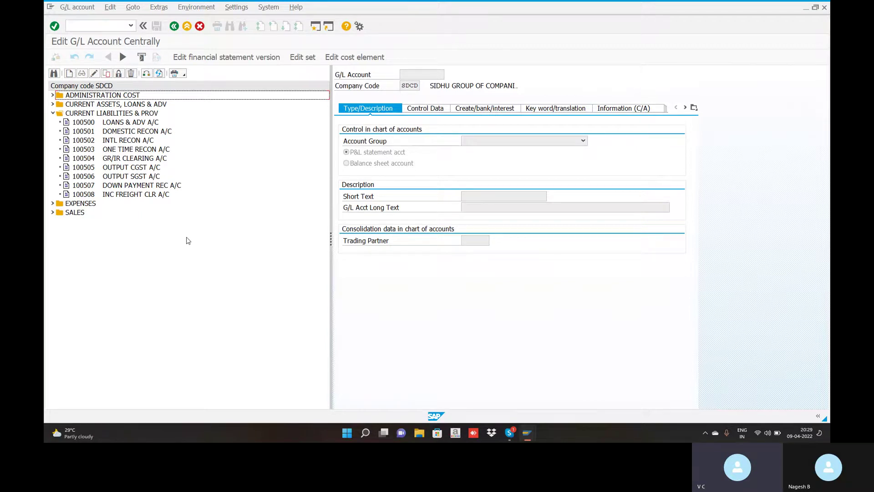
# - Return to the invoice session and recheck which G/L account the verification log message names
pyautogui.hotkey('alt', 'Tab')
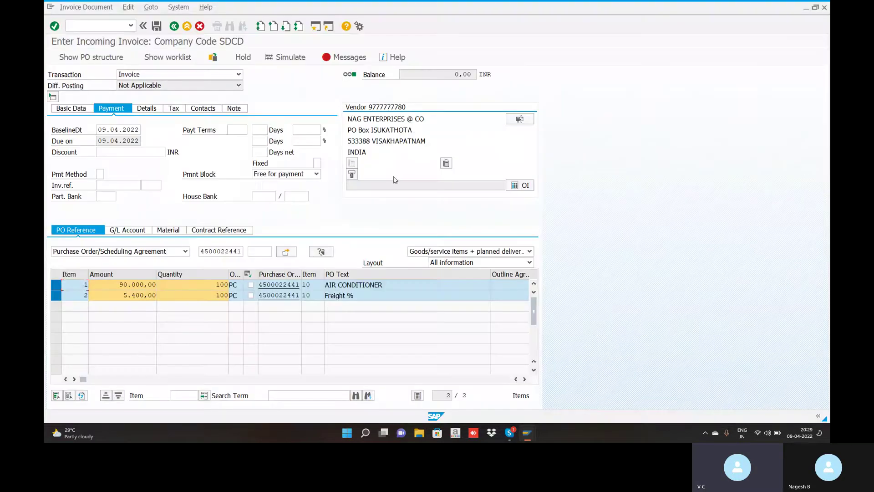
pyautogui.click(339, 58)
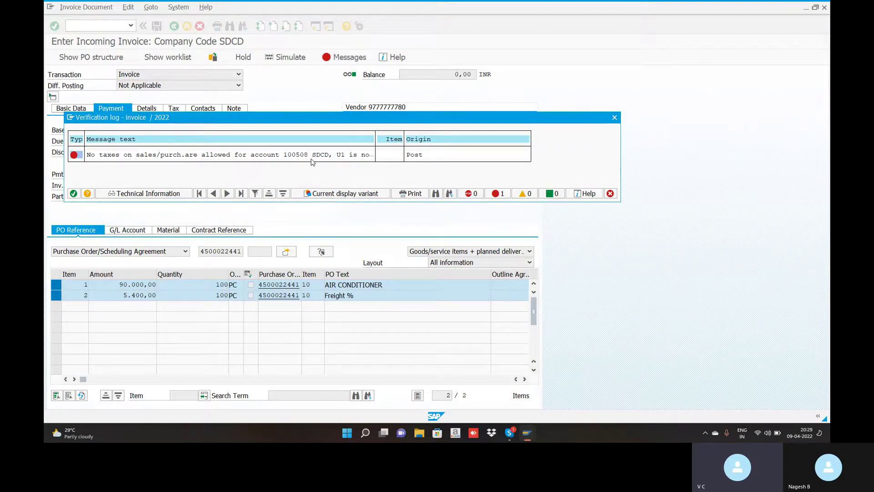
# - Switch to the G/L account session, open the INC FREIGHT CLR A/C account in change mode and display its control data
pyautogui.hotkey('alt', 'Tab')
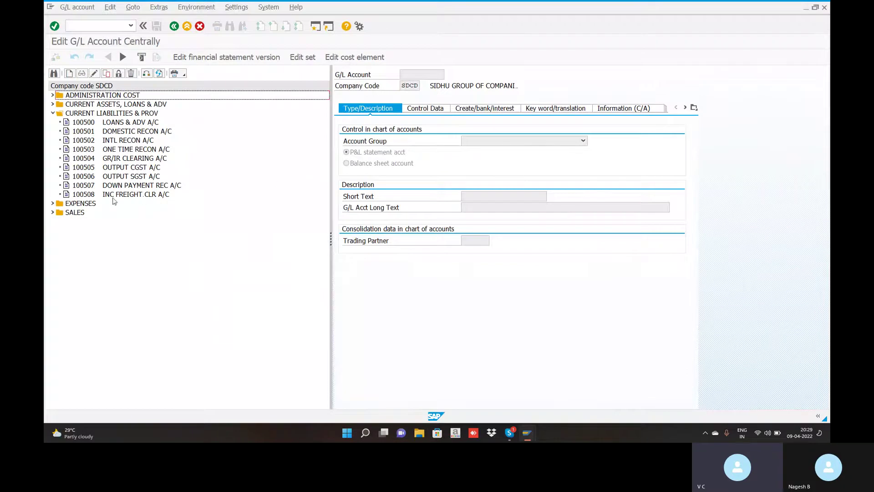
pyautogui.doubleClick(107, 195)
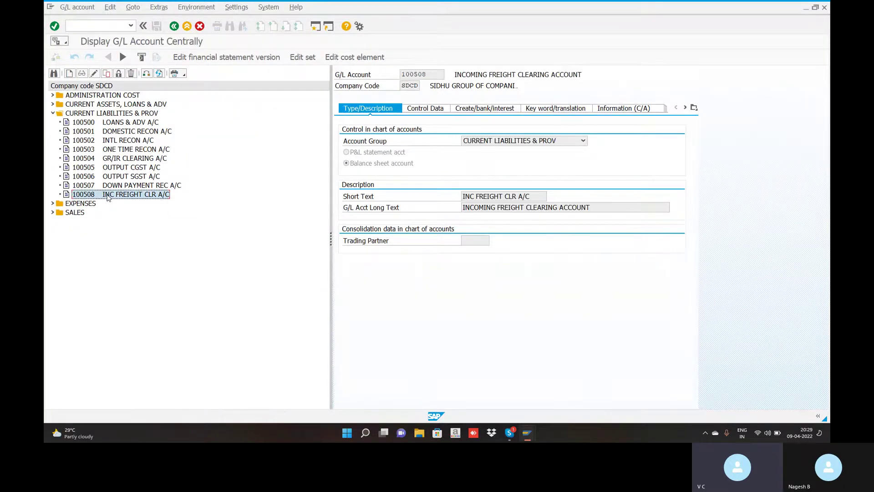
pyautogui.rightClick(145, 198)
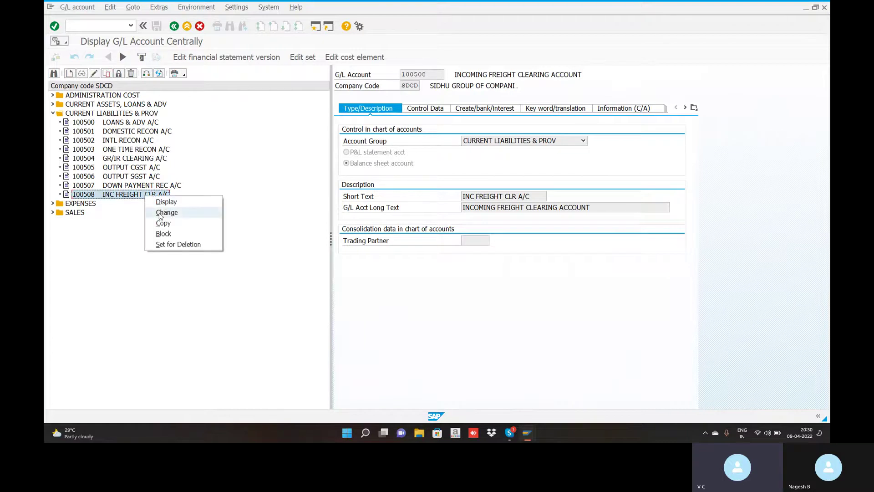
pyautogui.click(161, 216)
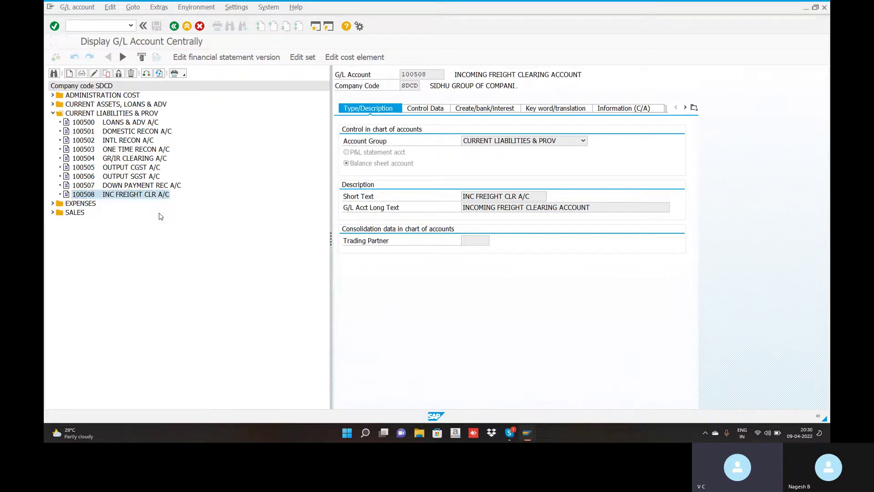
pyautogui.click(438, 110)
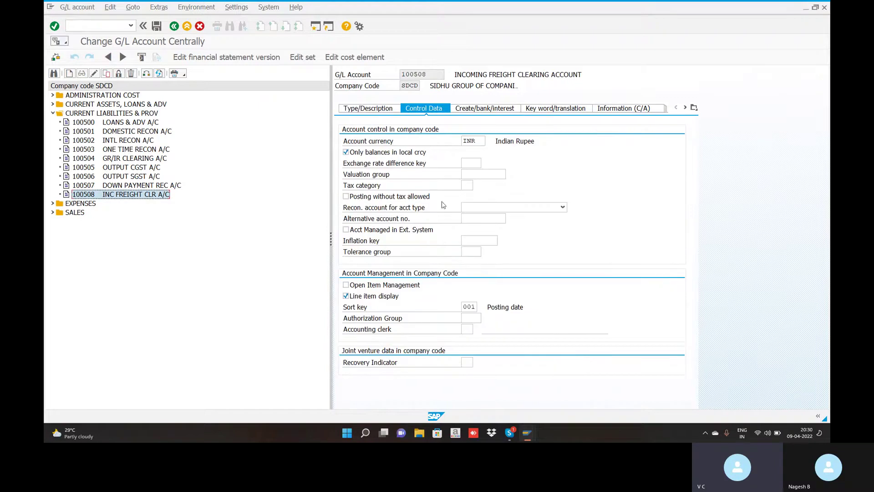
# - Set the freight clearing account's tax category to U1 (INPUT TAX @8%) and save the account, accepting the warning
pyautogui.click(464, 186)
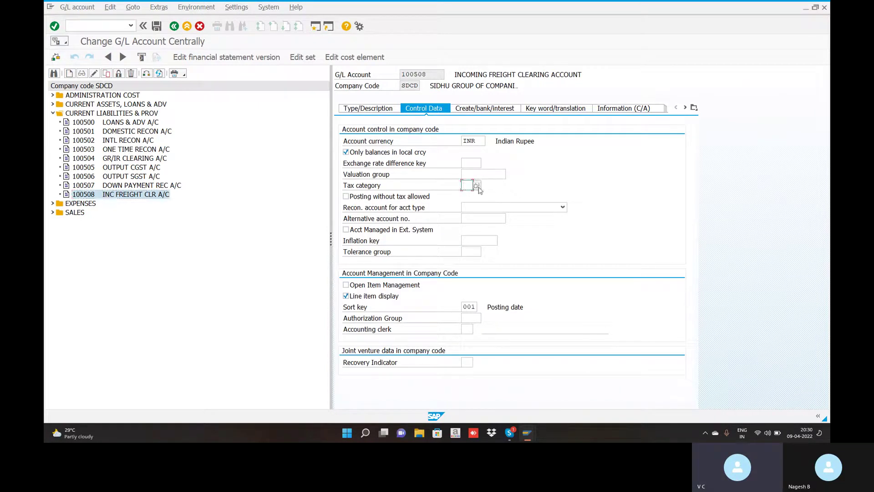
pyautogui.press('F4')
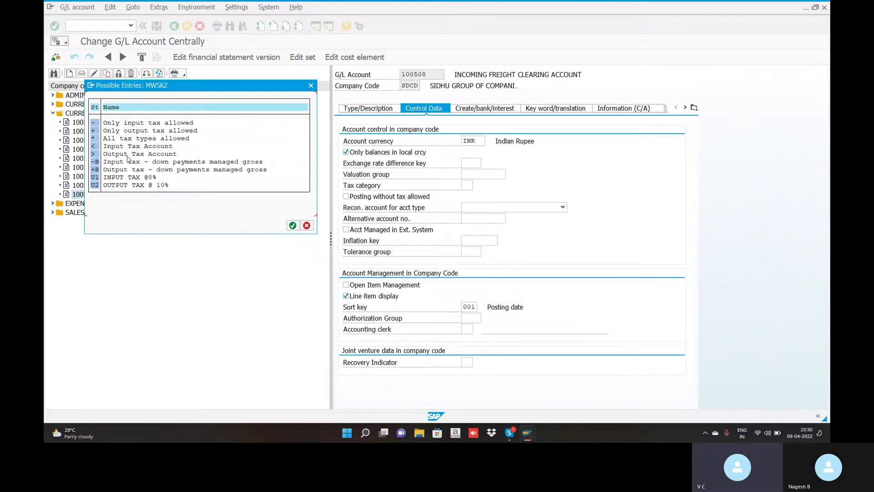
pyautogui.doubleClick(117, 138)
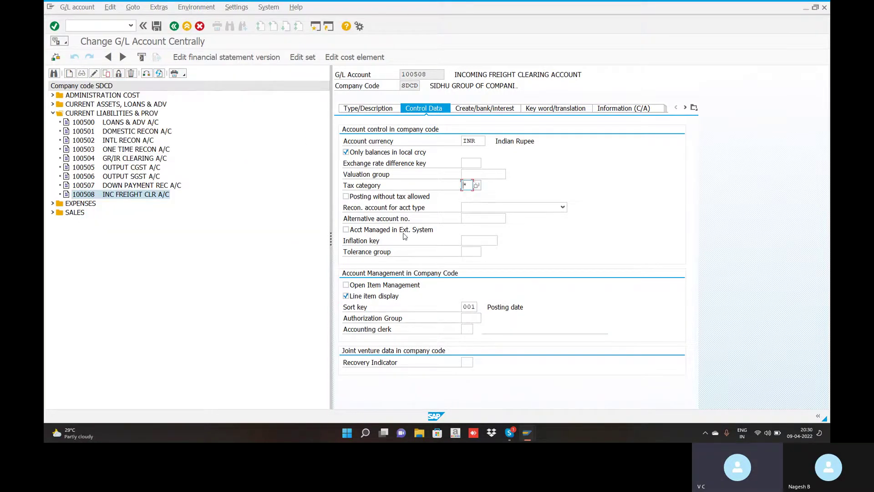
pyautogui.click(477, 186)
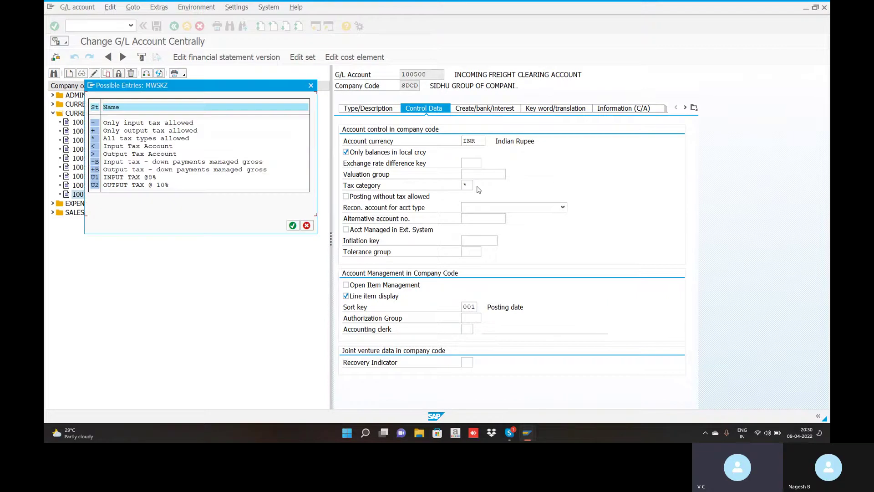
pyautogui.doubleClick(121, 178)
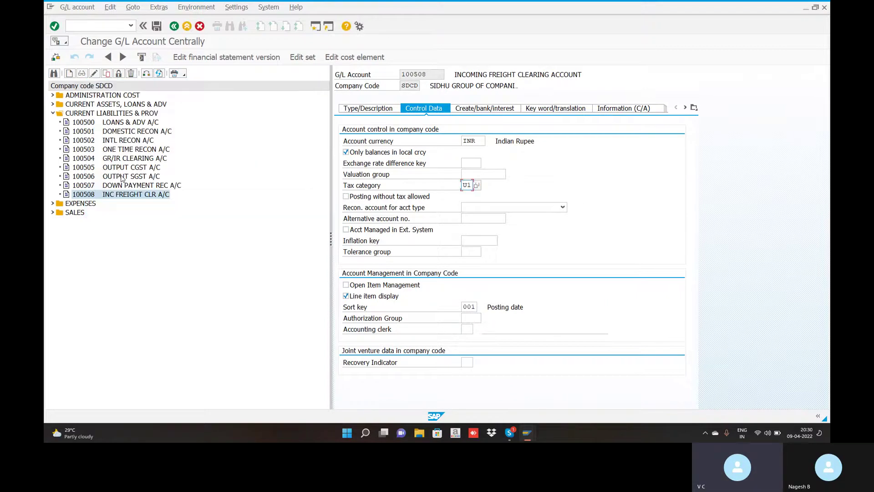
pyautogui.click(392, 112)
pyautogui.click(157, 26)
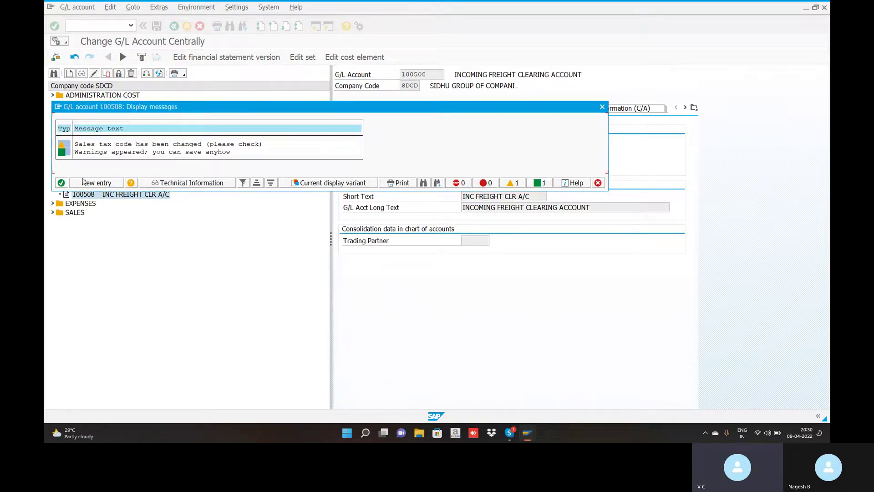
pyautogui.click(61, 182)
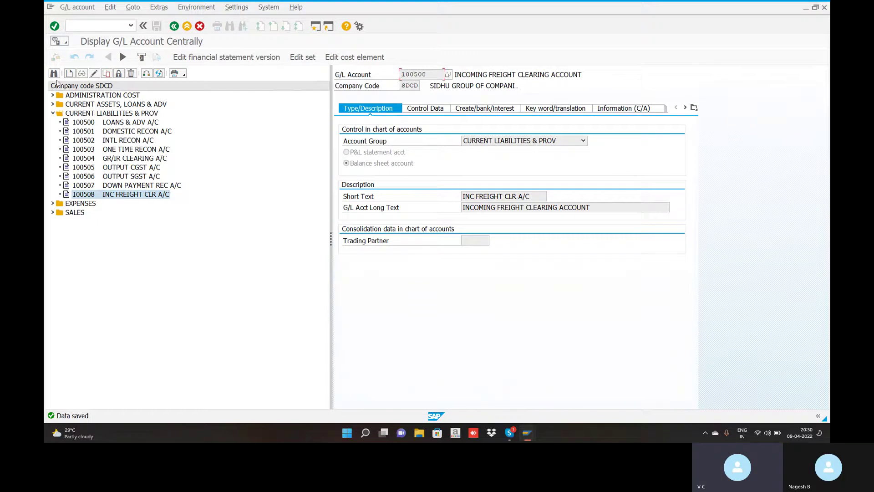
# - Exit G/L account maintenance to the SAP Easy Access screen
pyautogui.click(108, 24)
pyautogui.write('/n')
pyautogui.press('Return')
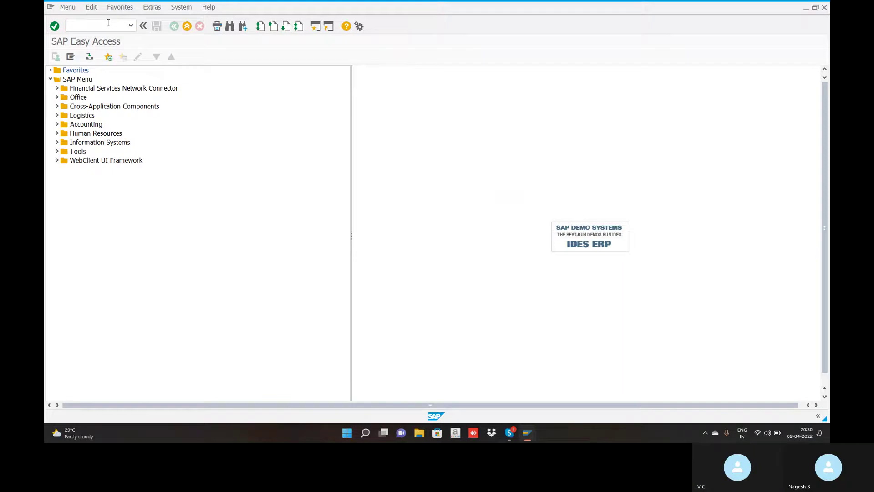
# - Return to the invoice session, close the verification log and discard the current invoice entry
pyautogui.hotkey('alt', 'Tab')
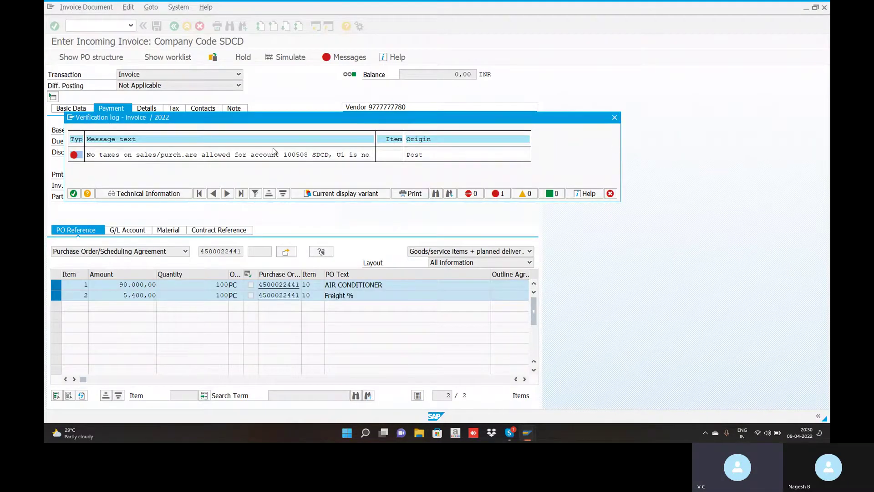
pyautogui.click(73, 194)
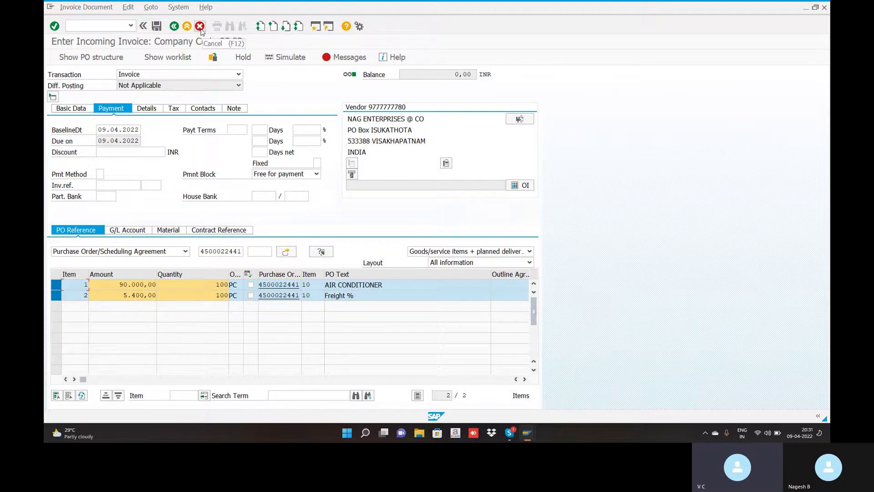
pyautogui.click(200, 27)
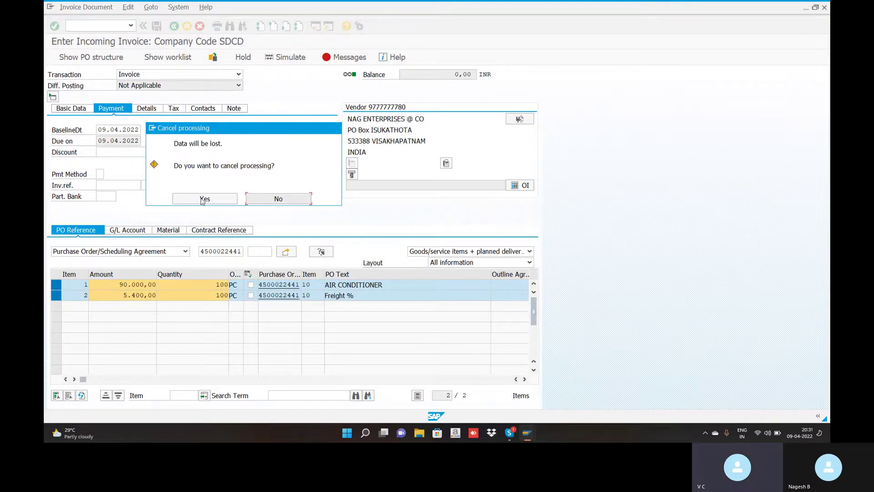
pyautogui.click(219, 200)
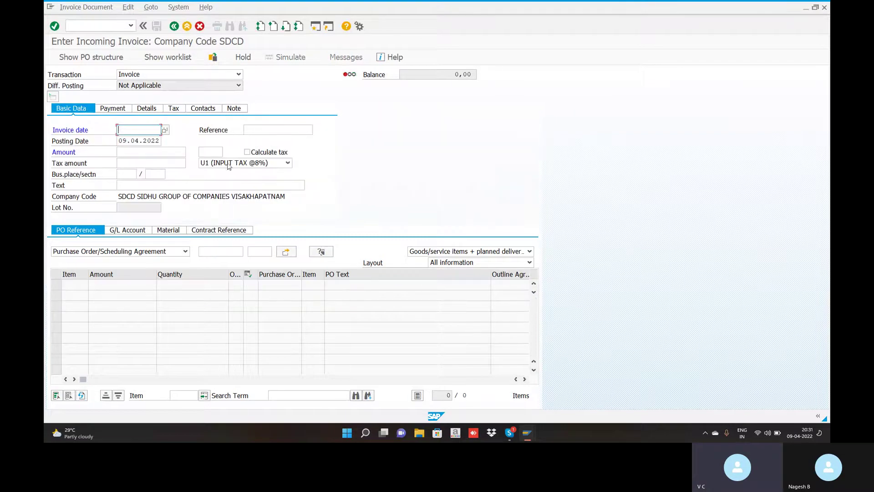
# - Enter invoice date 09.04.2022 and reference REF-02 in the invoice's basic data, and turn on Calculate tax
pyautogui.click(145, 133)
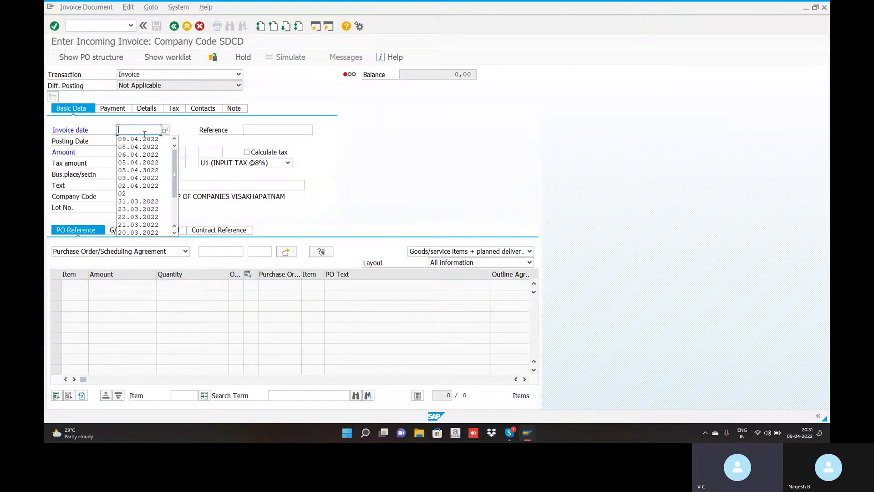
pyautogui.click(145, 141)
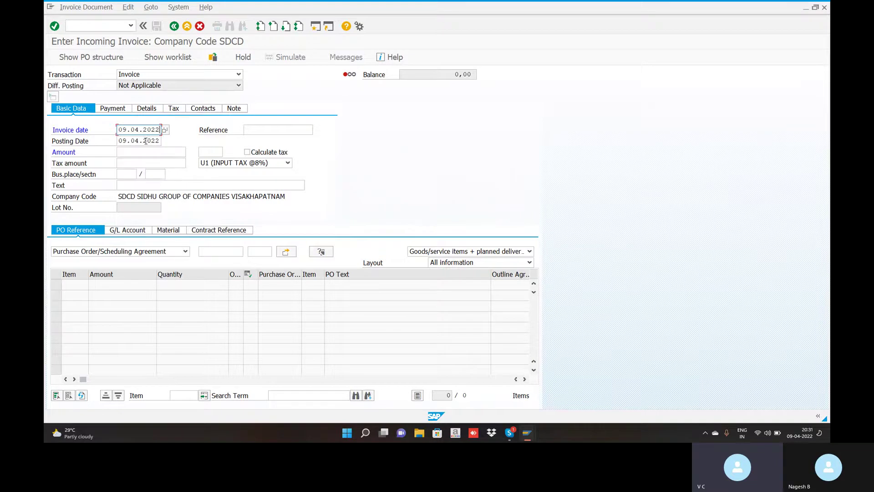
pyautogui.click(293, 128)
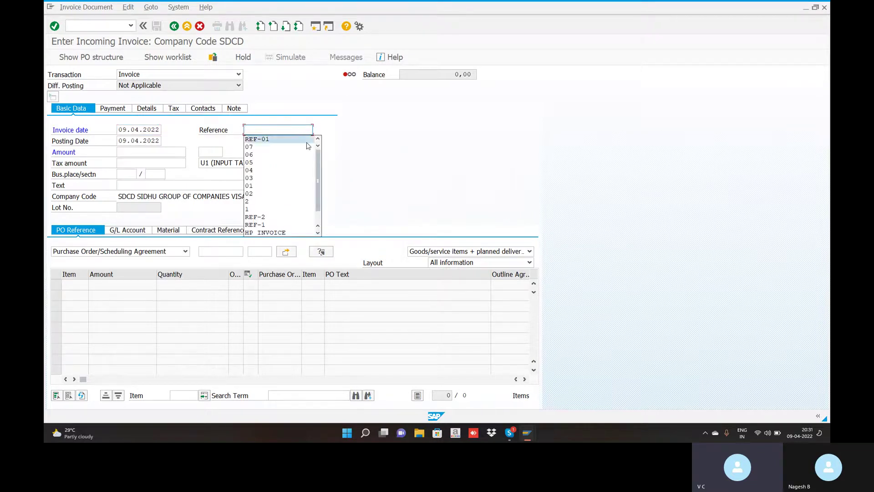
pyautogui.click(297, 139)
pyautogui.press('BackSpace')
pyautogui.write('2')
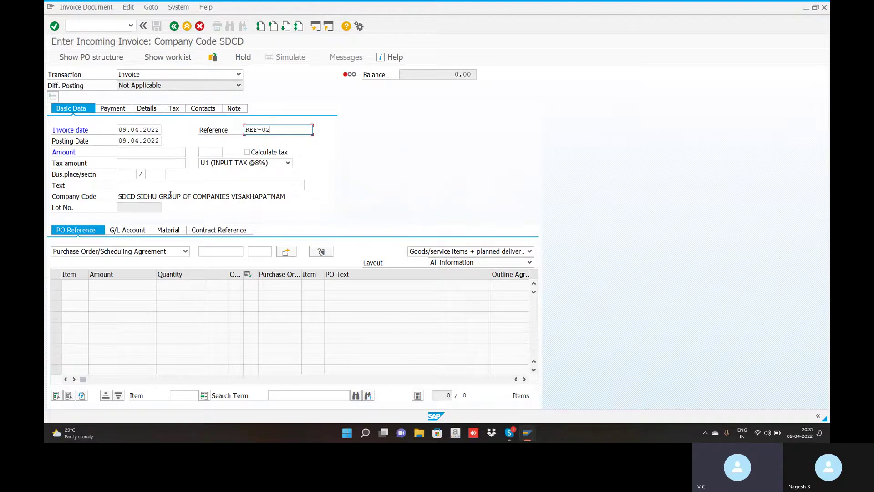
pyautogui.click(143, 188)
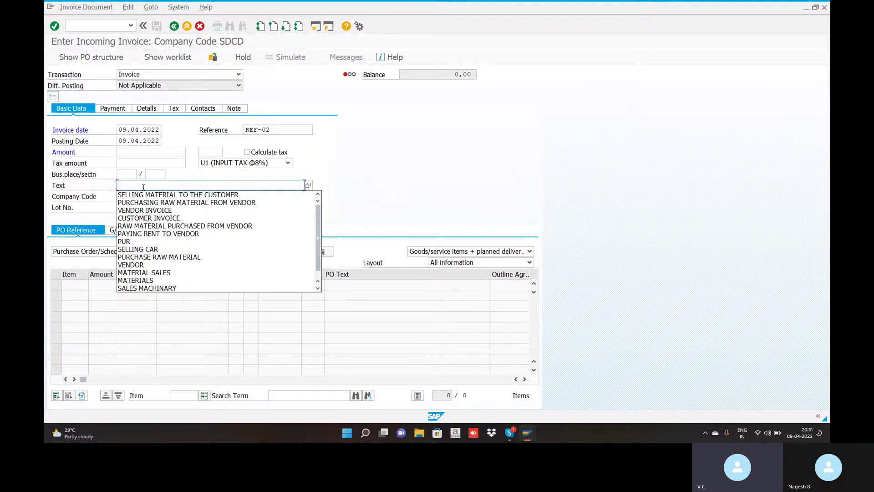
pyautogui.press('Escape')
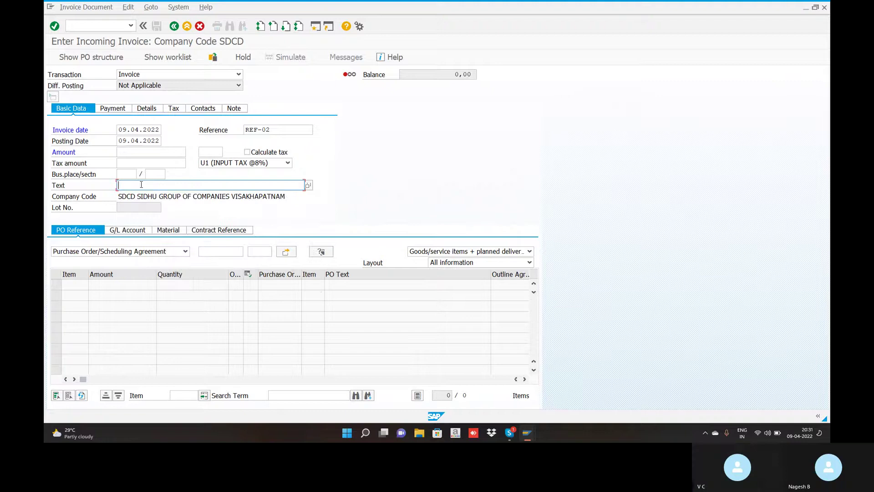
pyautogui.click(247, 153)
pyautogui.click(247, 152)
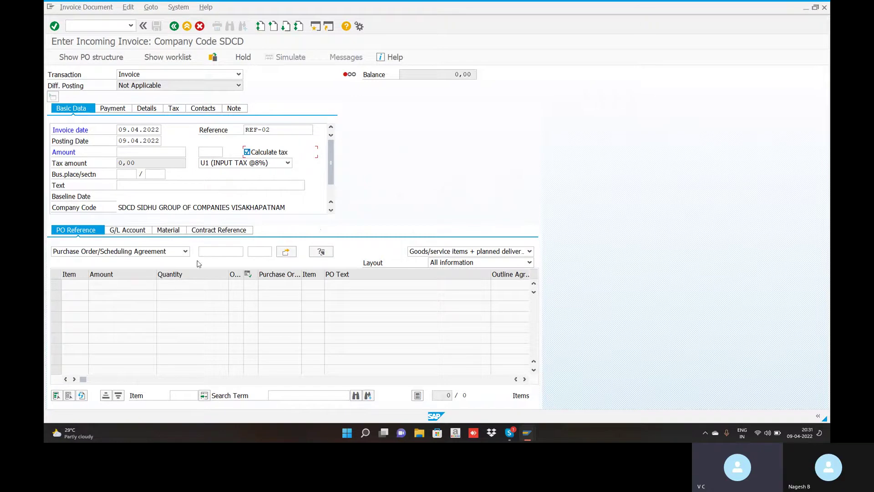
# - Load the items of the air conditioner purchase order used in the discarded invoice
pyautogui.click(222, 250)
pyautogui.click(222, 250)
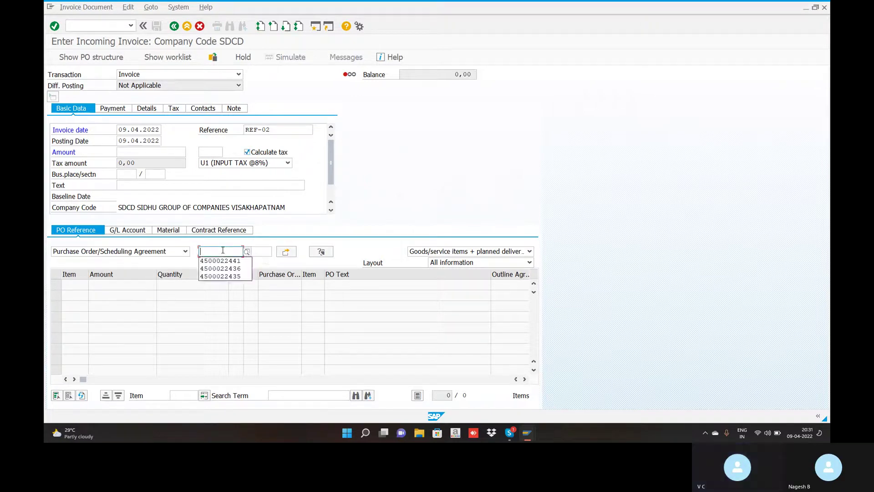
pyautogui.press('Escape')
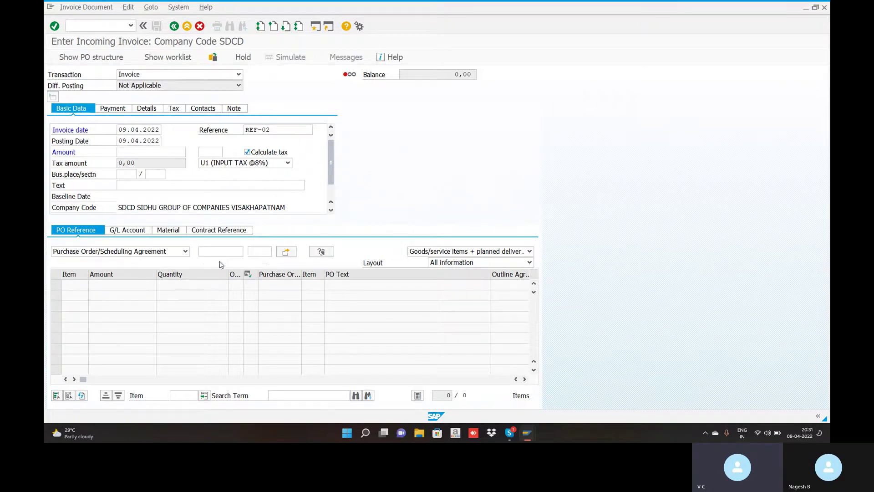
pyautogui.click(217, 251)
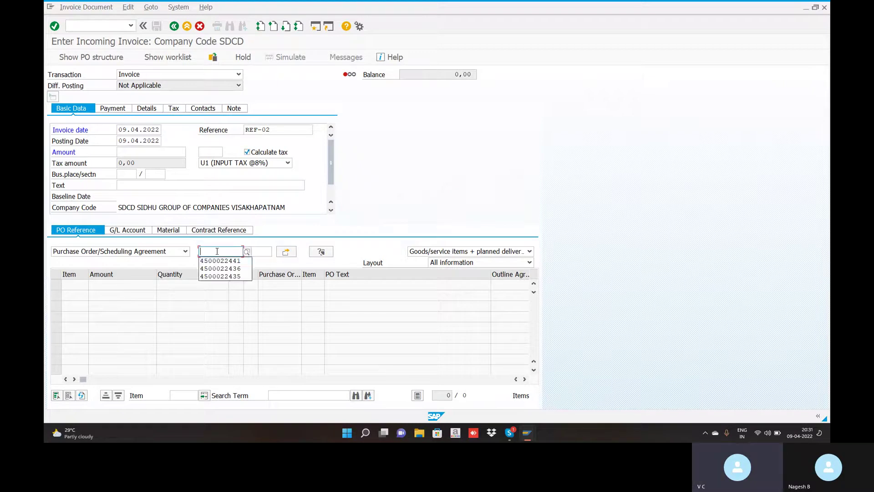
pyautogui.click(220, 260)
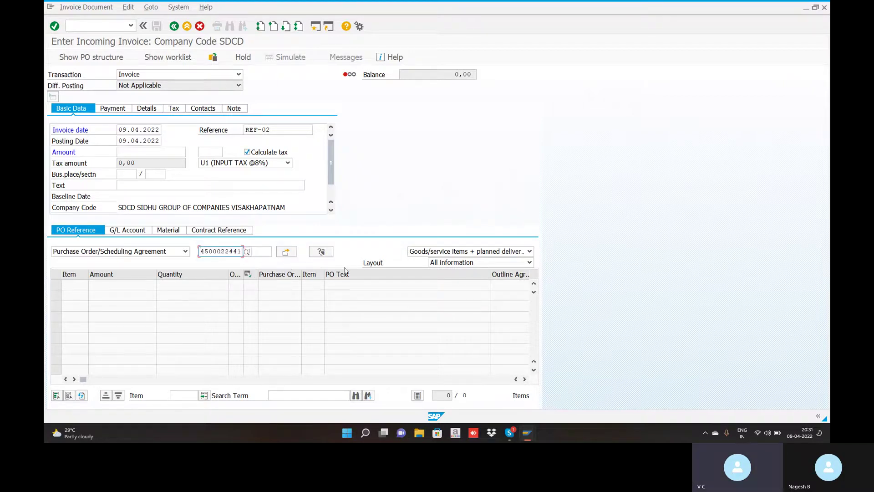
pyautogui.press('Return')
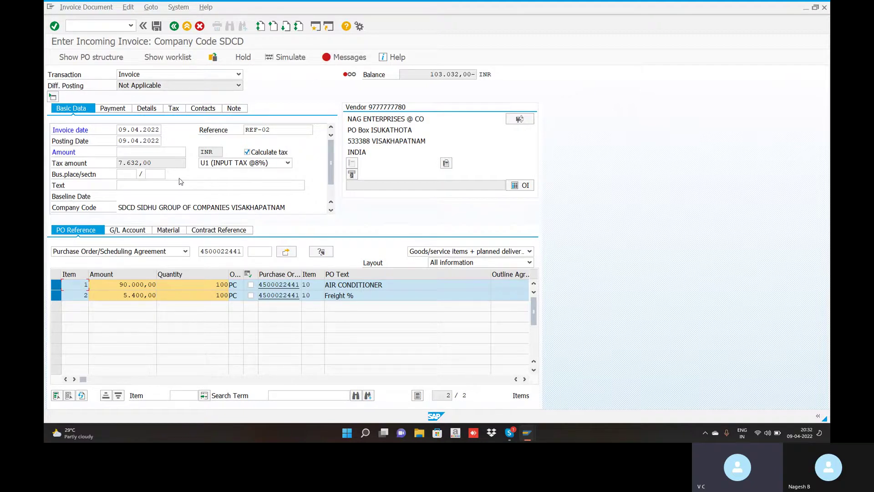
# - Set the invoice amount to 103032 INR
pyautogui.click(159, 153)
pyautogui.write('10303')
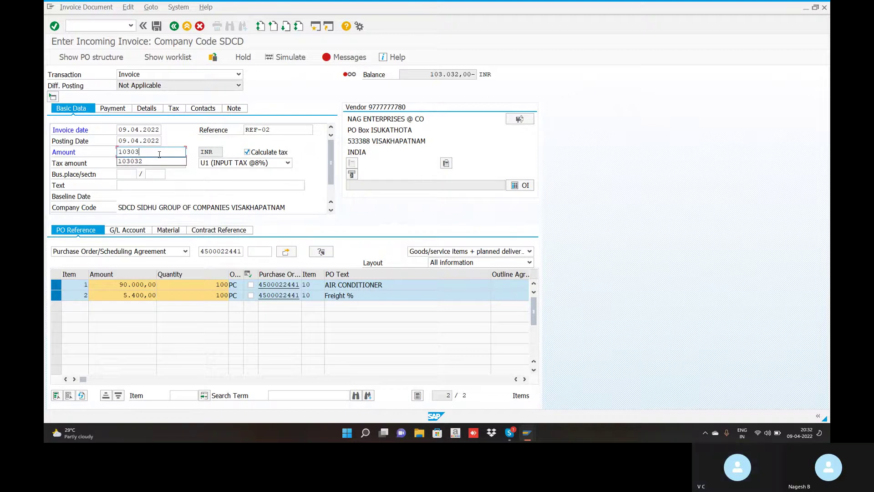
pyautogui.write('2')
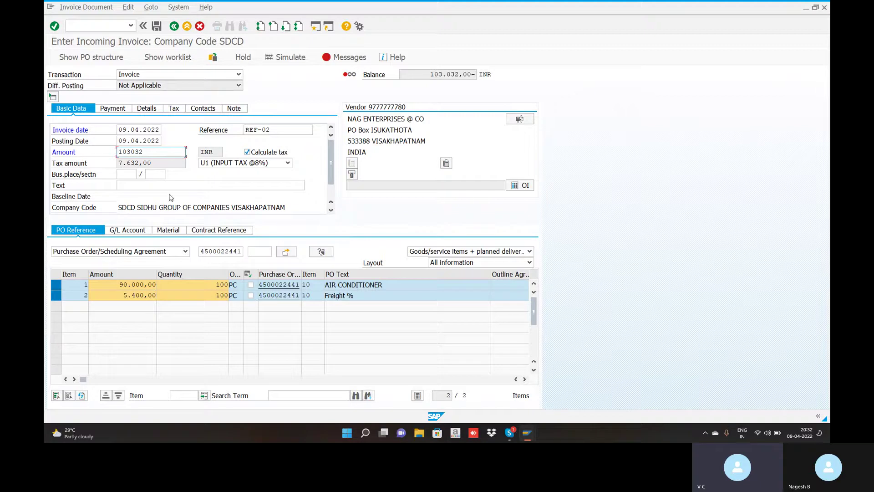
pyautogui.press('Return')
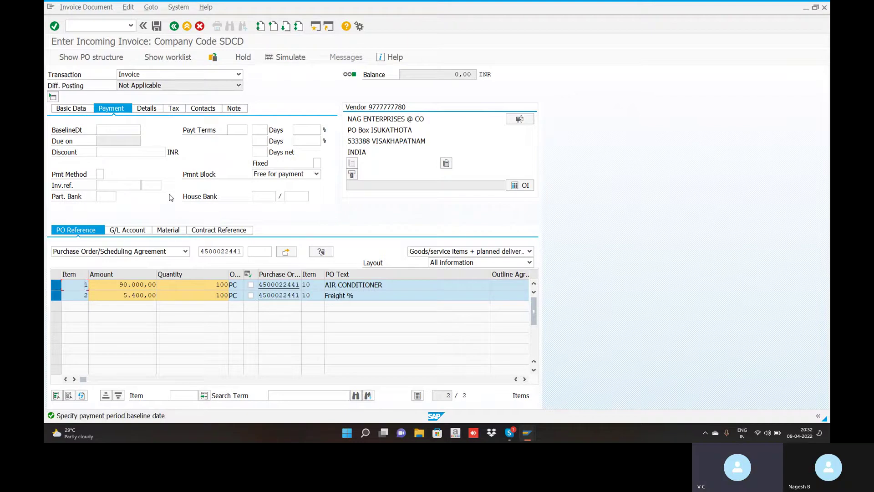
# - Set the payment baseline date to 09.04.2022 and post the invoice
pyautogui.click(163, 30)
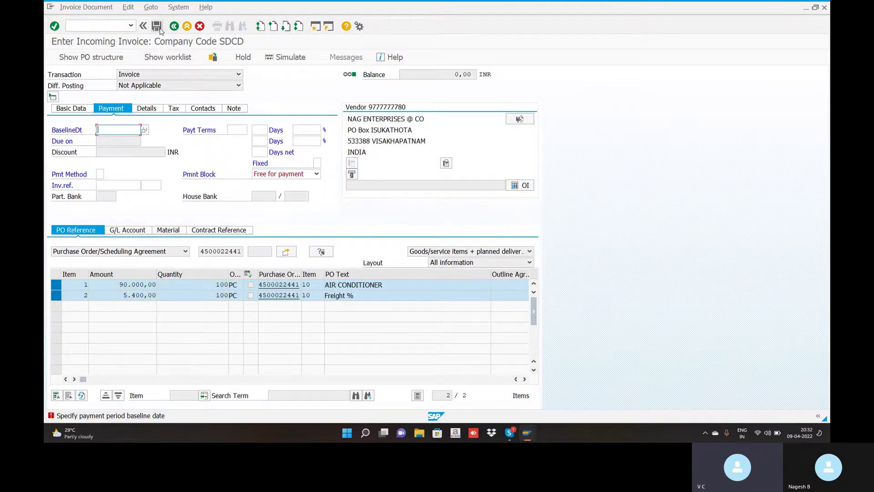
pyautogui.moveTo(100, 423)
pyautogui.click(126, 130)
pyautogui.click(122, 140)
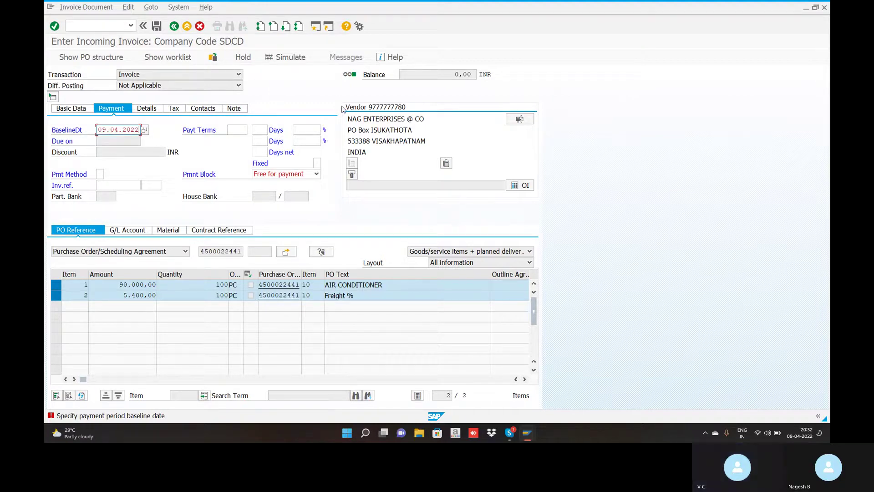
pyautogui.hotkey('ctrl', 's')
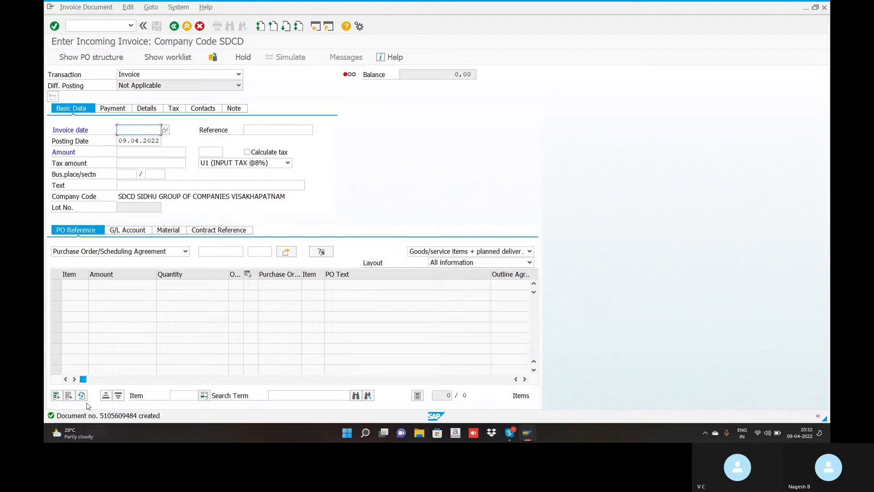
# - Display the newly posted invoice document in MIR4 and open its follow-on accounting document to review the line items
pyautogui.moveTo(82, 426)
pyautogui.click(113, 25)
pyautogui.write('/N')
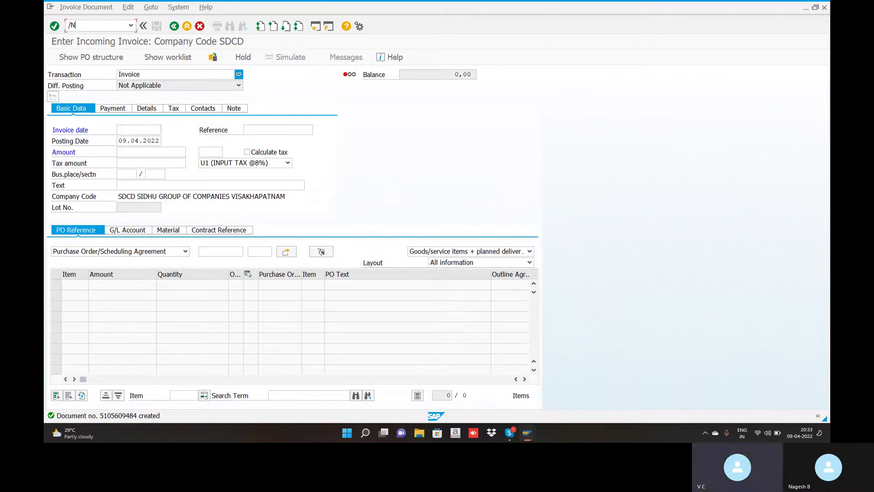
pyautogui.write('MIR4')
pyautogui.press('Return')
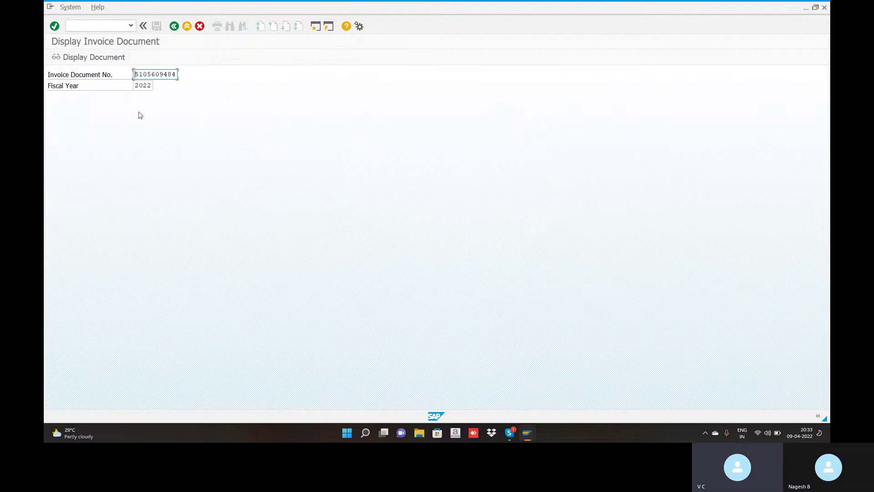
pyautogui.click(98, 58)
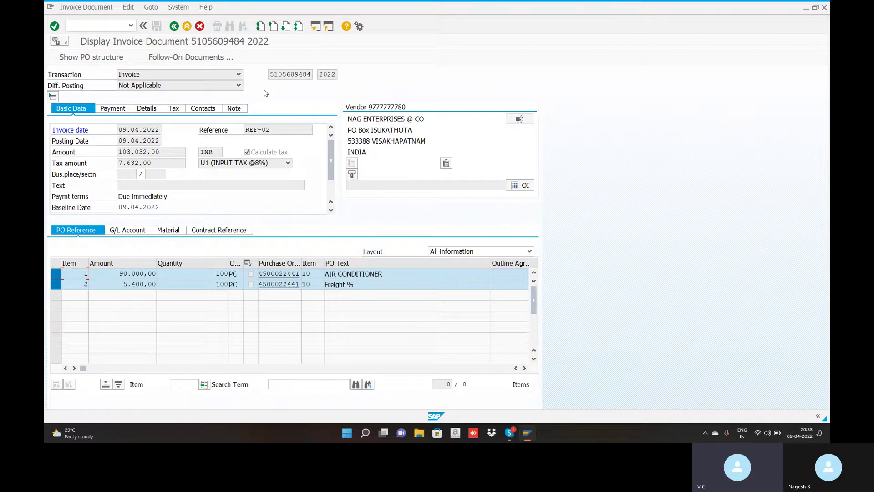
pyautogui.click(188, 58)
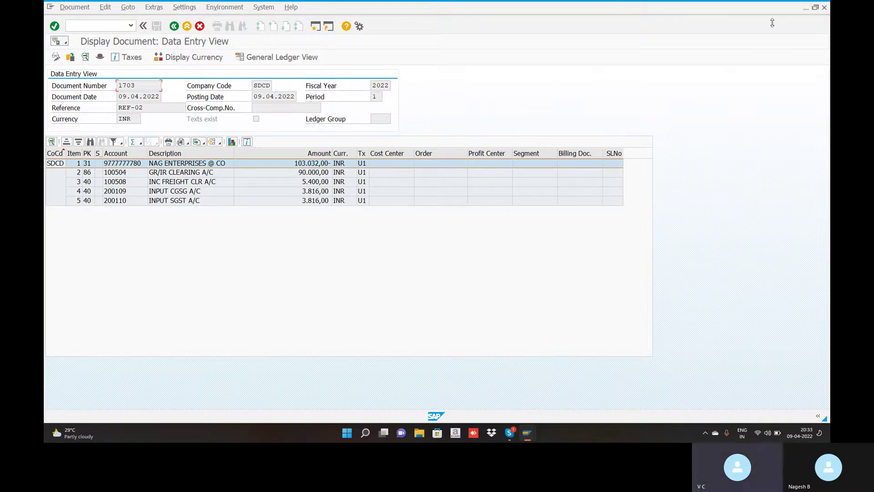
pyautogui.hotkey('alt', 'Tab')
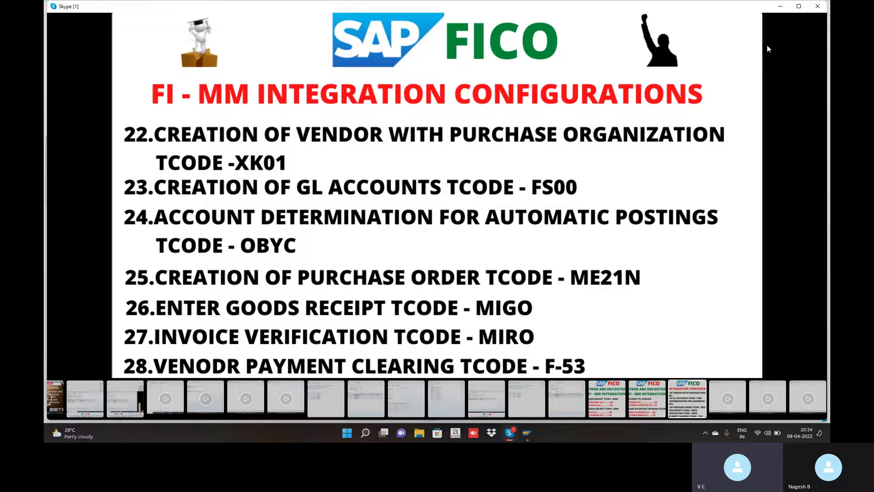
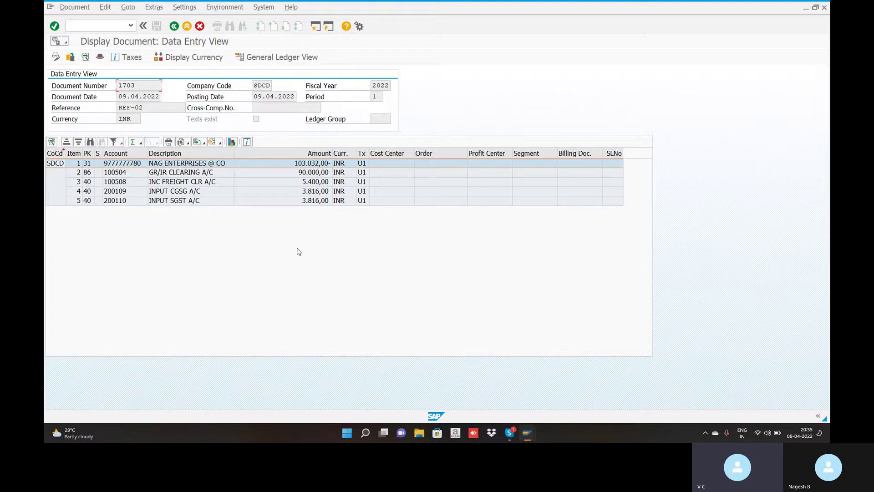
# - Capture the displayed accounting document with the Snipping Tool
pyautogui.moveTo(366, 432)
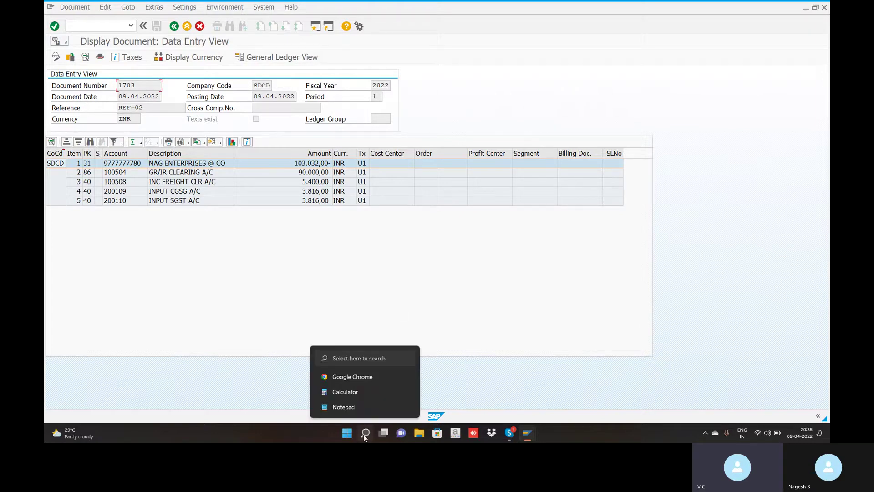
pyautogui.click(367, 432)
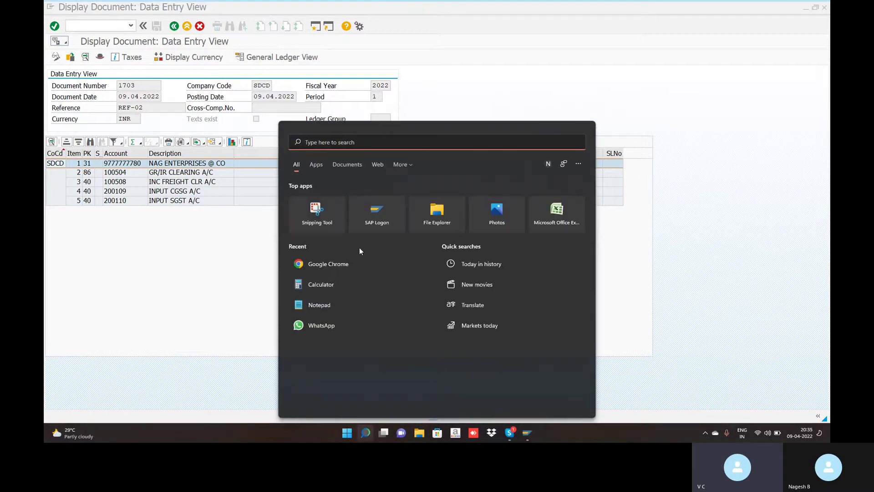
pyautogui.click(321, 206)
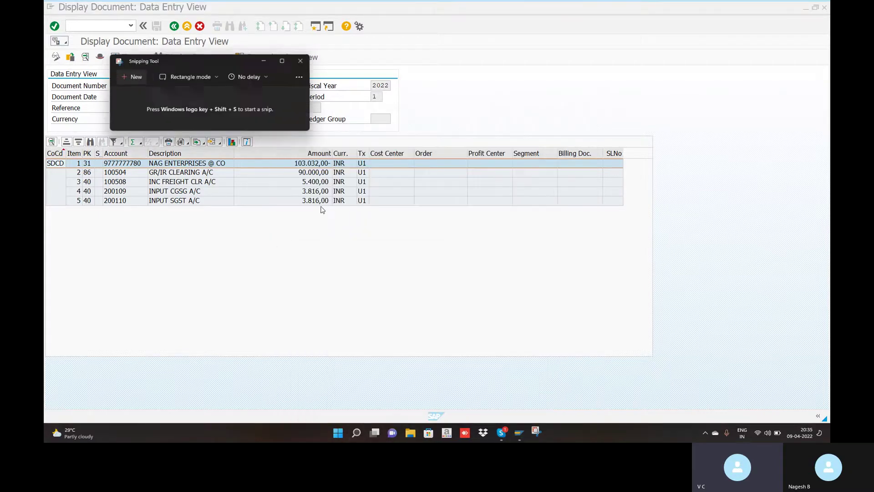
pyautogui.click(127, 77)
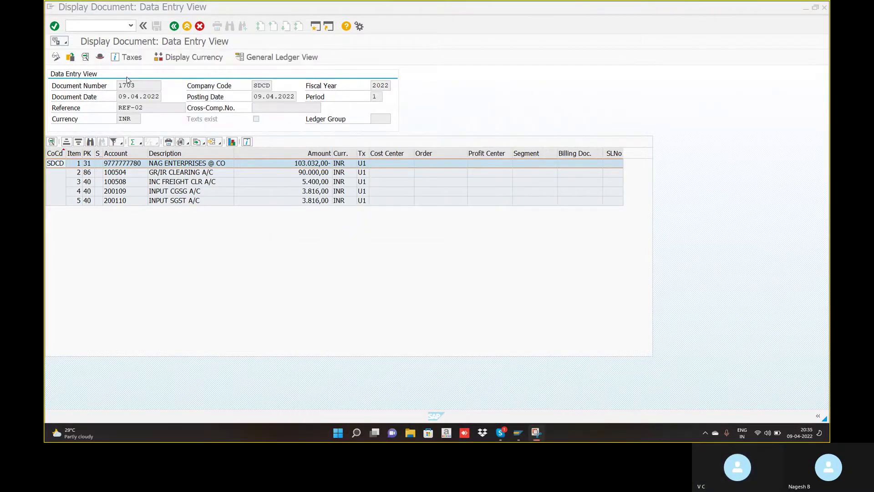
pyautogui.click(67, 14)
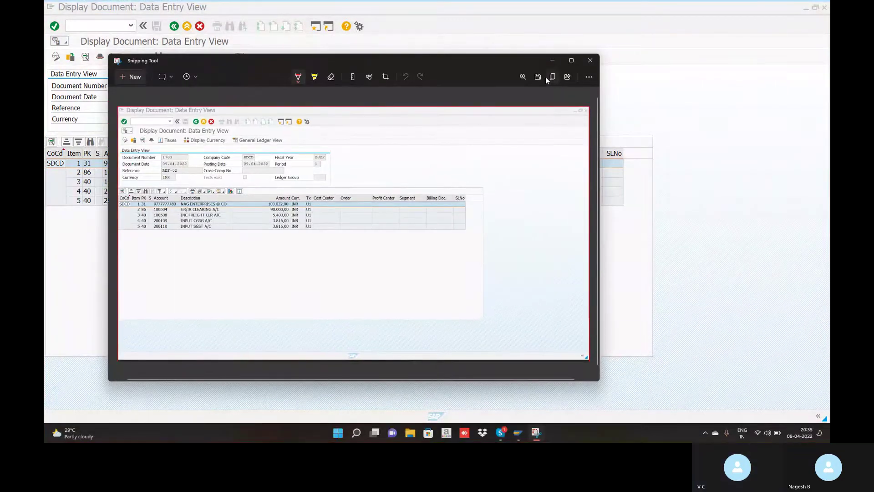
# - Save the capture to the Desktop as a PNG named INVOICE -2MIRO and close the Snipping Tool
pyautogui.click(538, 75)
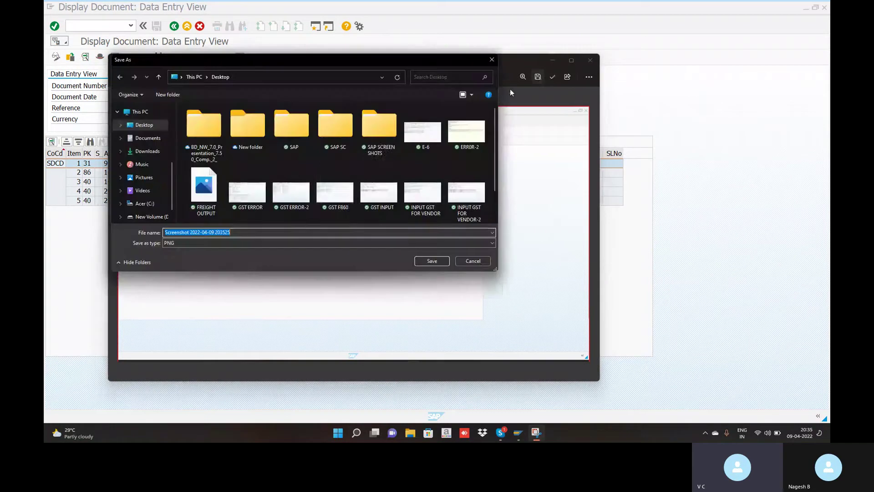
pyautogui.press('BackSpace')
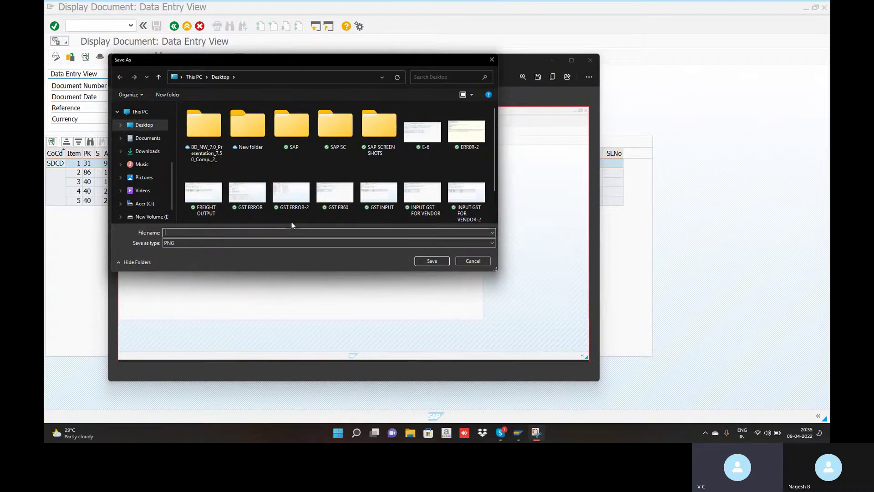
pyautogui.write('INVOICE')
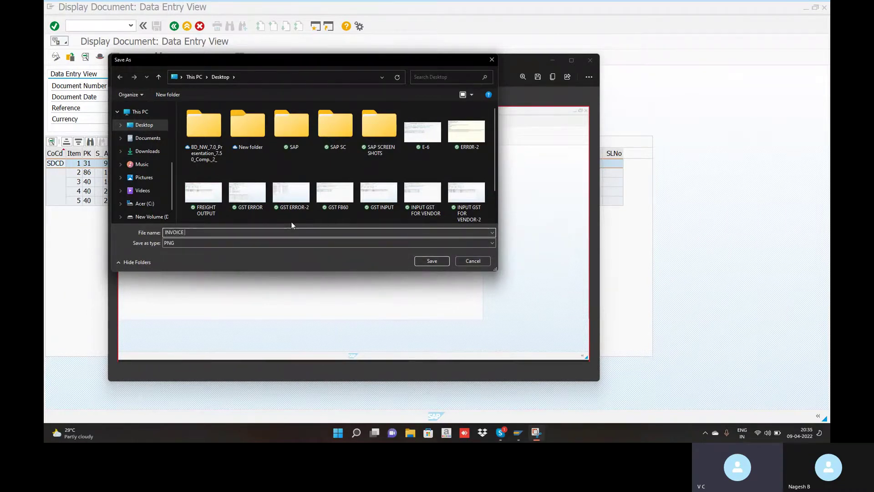
pyautogui.write(' -2')
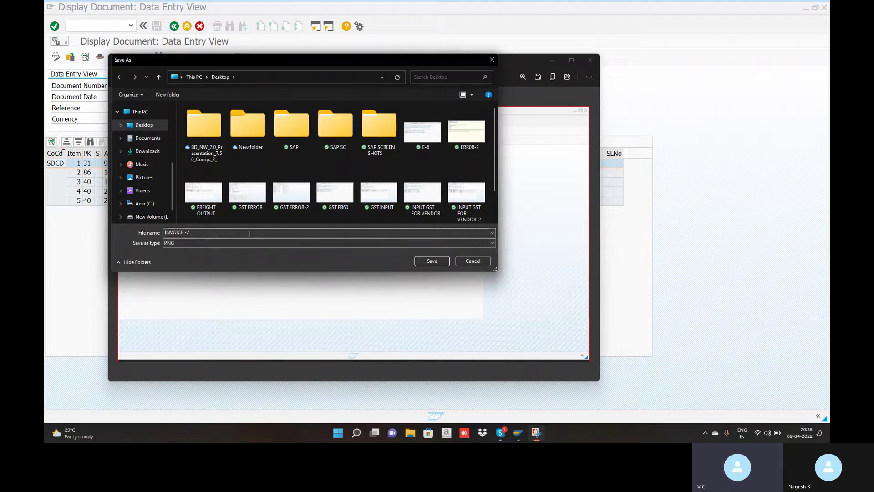
pyautogui.write('MIRO')
pyautogui.click(432, 261)
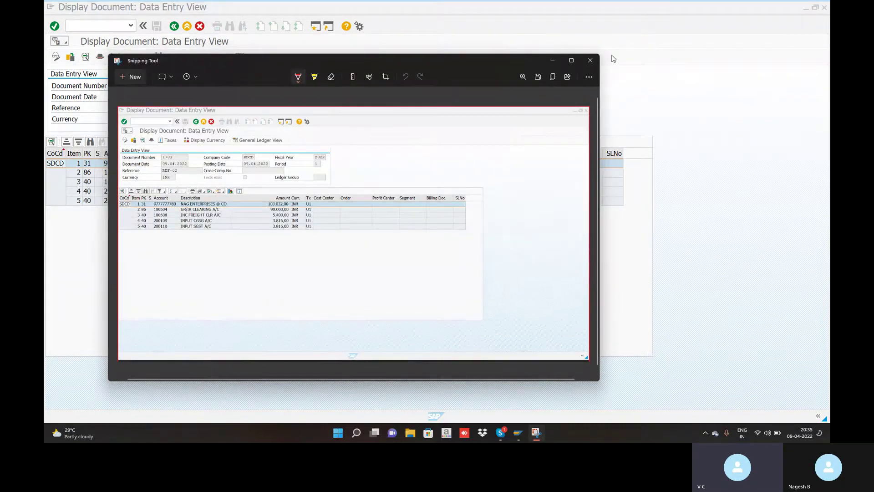
pyautogui.click(590, 61)
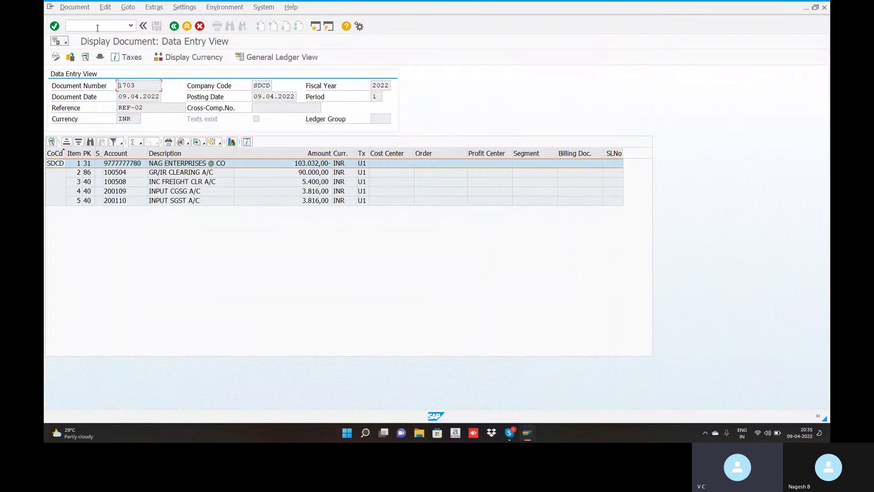
# - Display the vendor's open line items in FBL1N for company code SDCD at key date 09.04.2022
pyautogui.click(70, 26)
pyautogui.write('/NFBL1N')
pyautogui.press('Return')
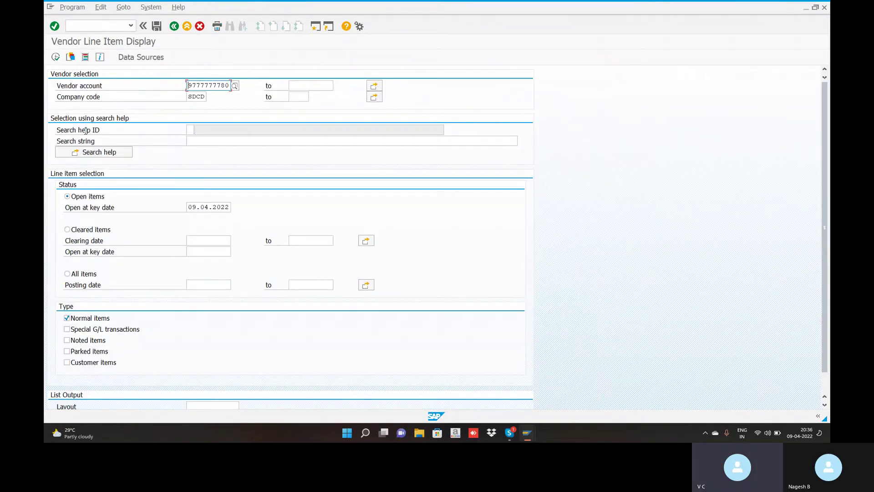
pyautogui.click(56, 56)
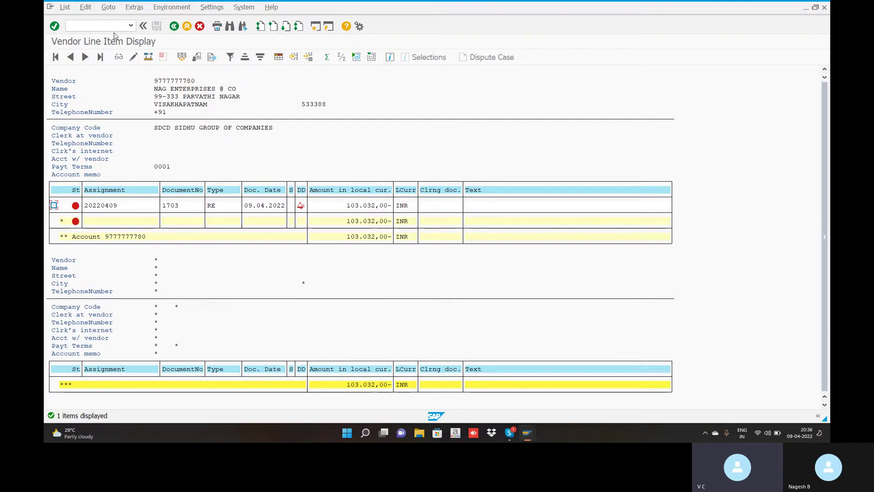
# - Check the FI-MM integration transaction list in Skype, return to SAP and start outgoing payment posting with F-53
pyautogui.hotkey('alt', 'Tab')
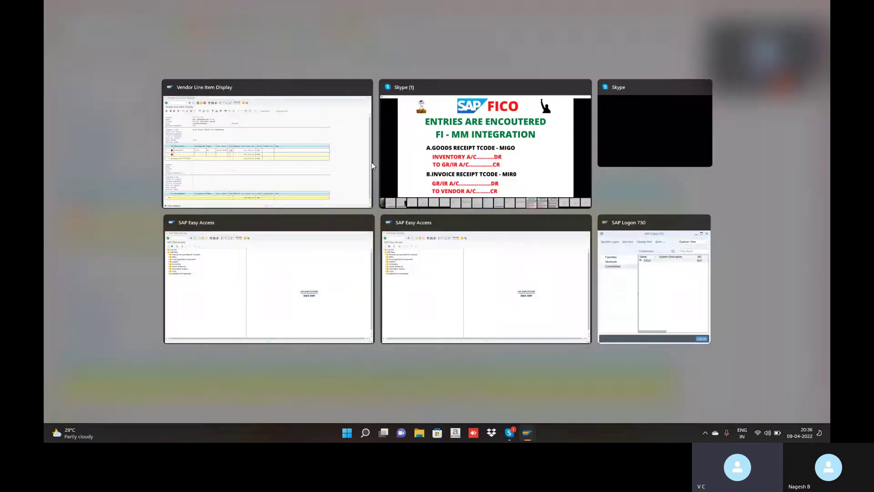
pyautogui.click(813, 202)
pyautogui.click(814, 203)
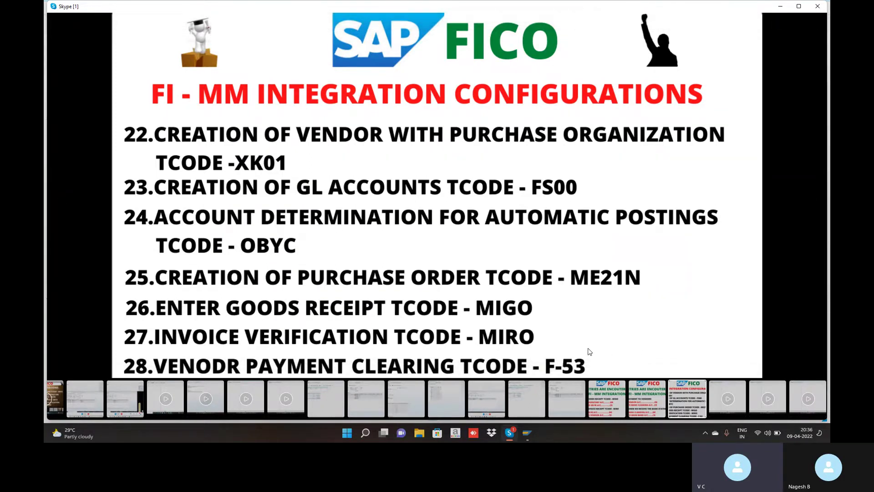
pyautogui.hotkey('alt', 'Tab')
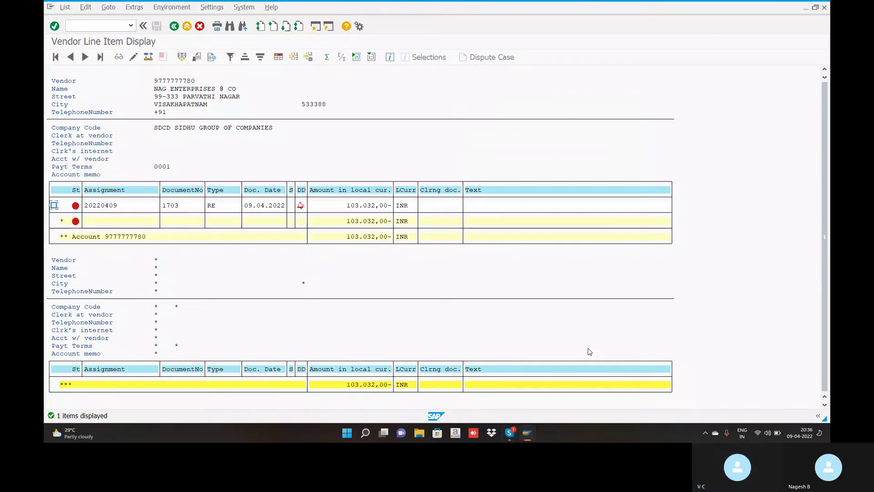
pyautogui.click(96, 26)
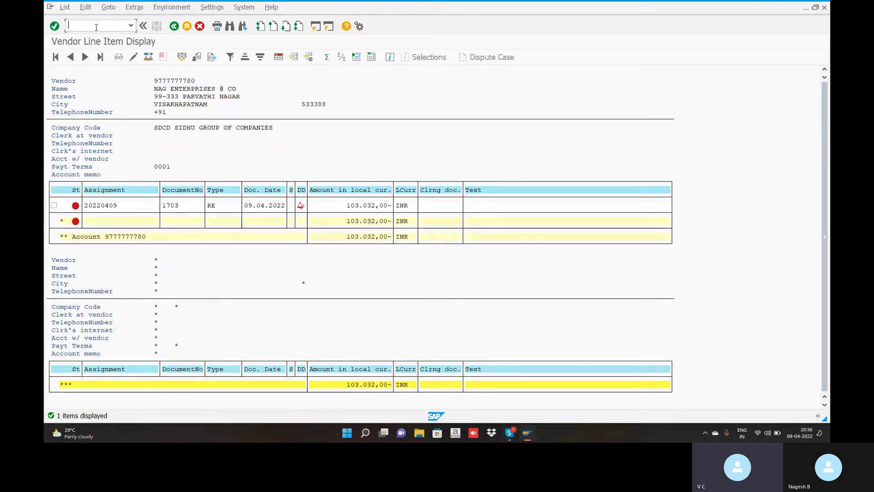
pyautogui.write('/NF-53')
pyautogui.press('Return')
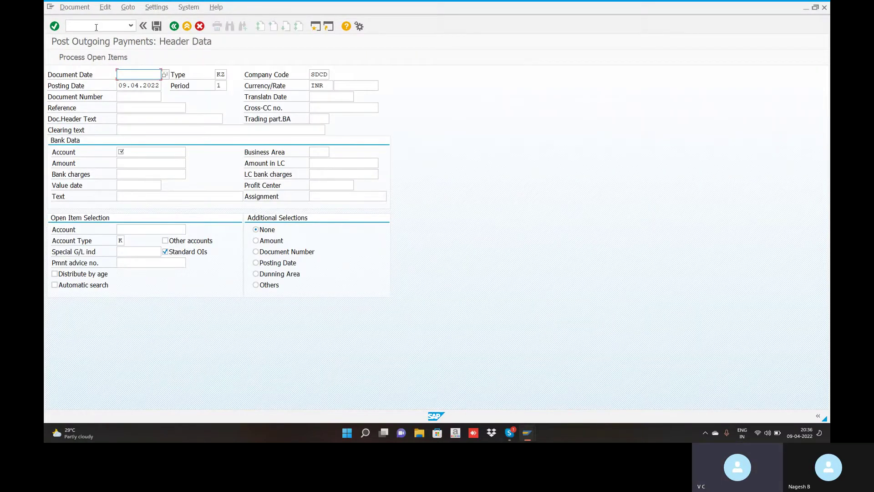
# - Fill the payment header with document date 09.04.2022, reference 03 and header text PAYMENT CLEARING TO VENDO
pyautogui.click(136, 74)
pyautogui.click(122, 94)
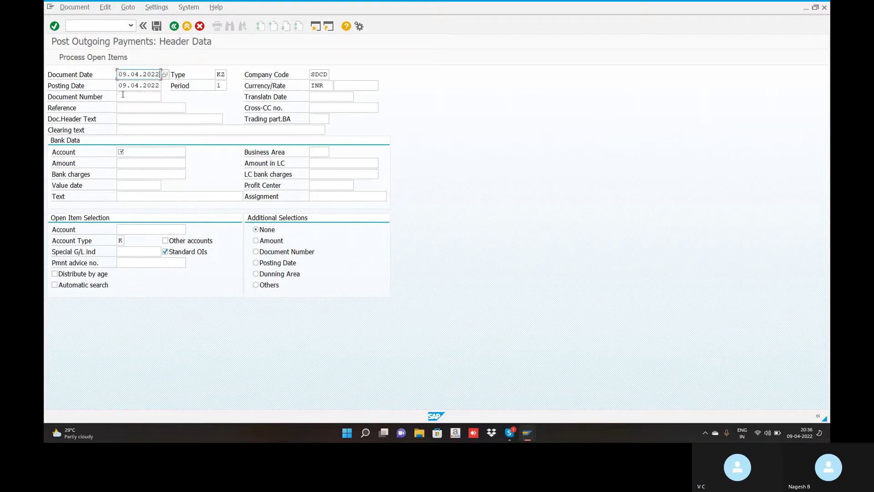
pyautogui.click(147, 107)
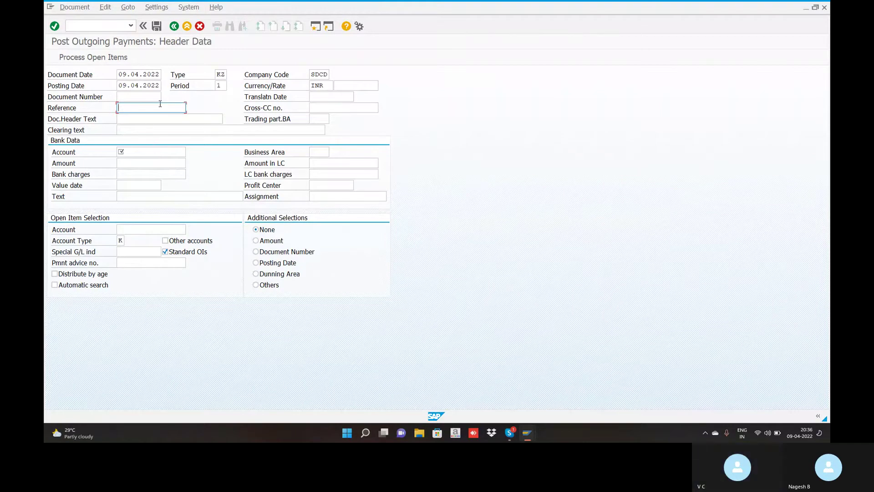
pyautogui.write('03')
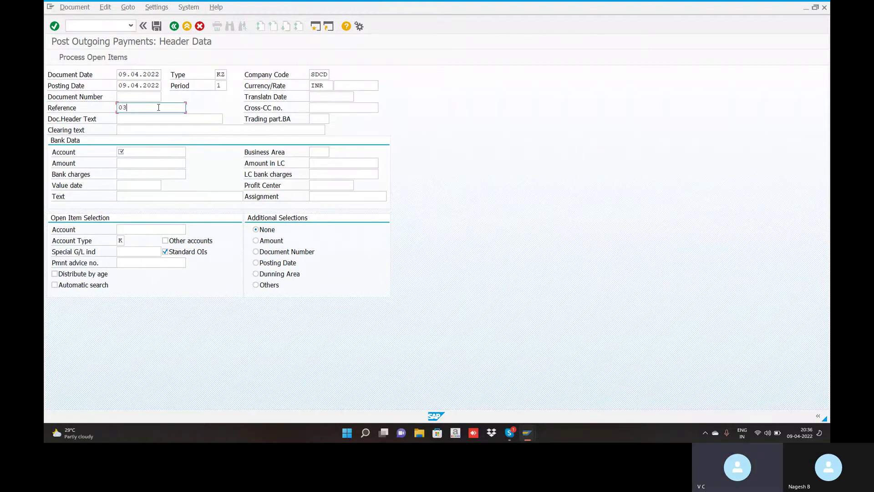
pyautogui.click(133, 154)
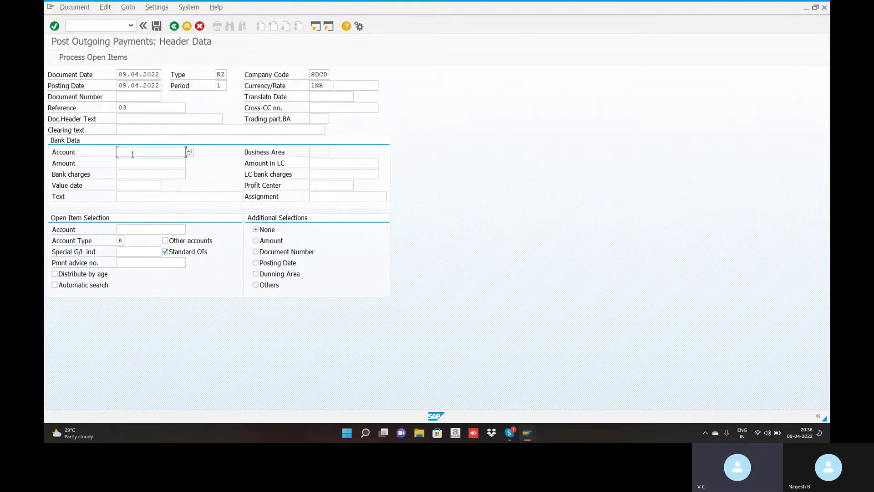
pyautogui.click(168, 130)
pyautogui.click(143, 121)
pyautogui.write('PAY')
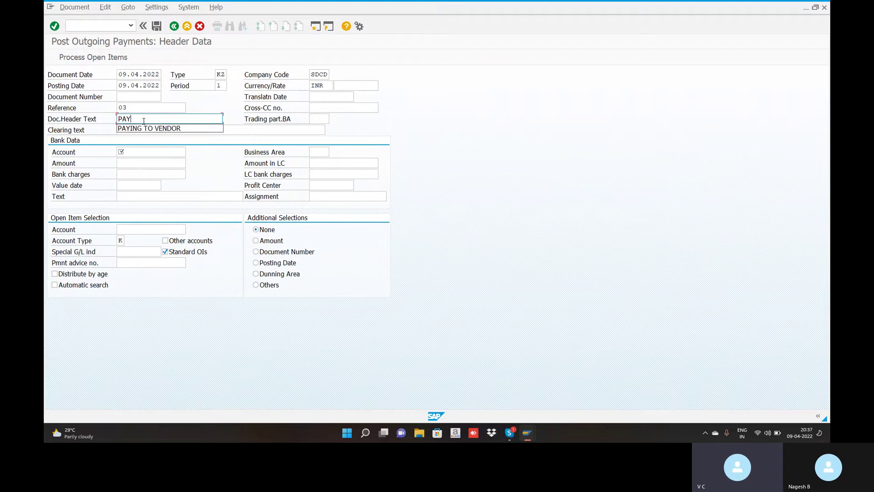
pyautogui.write('MENT CLE')
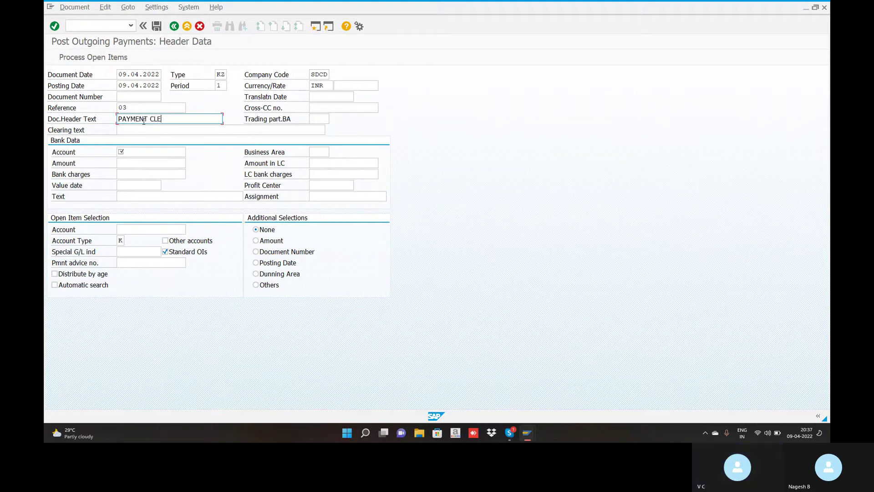
pyautogui.write('ARING TO VENDO')
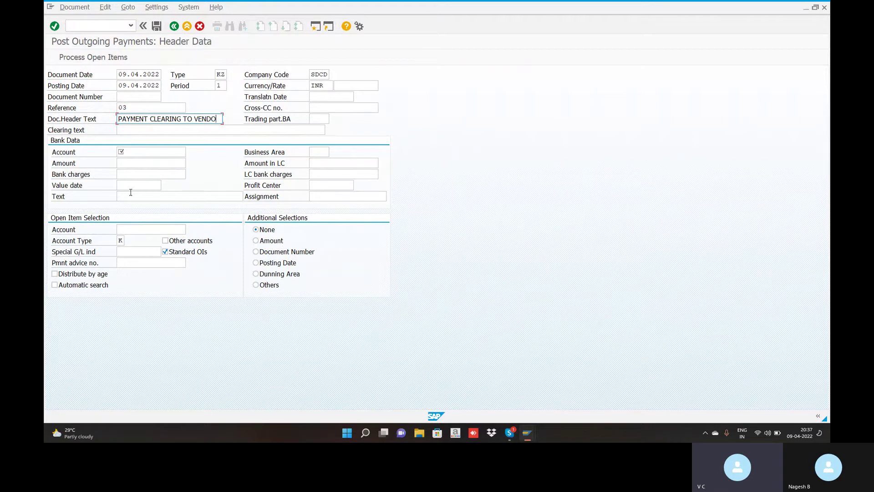
# - Look up the G/L accounts of chart SDOC and choose HDFC ACCOUNT as the payment's bank account
pyautogui.click(154, 152)
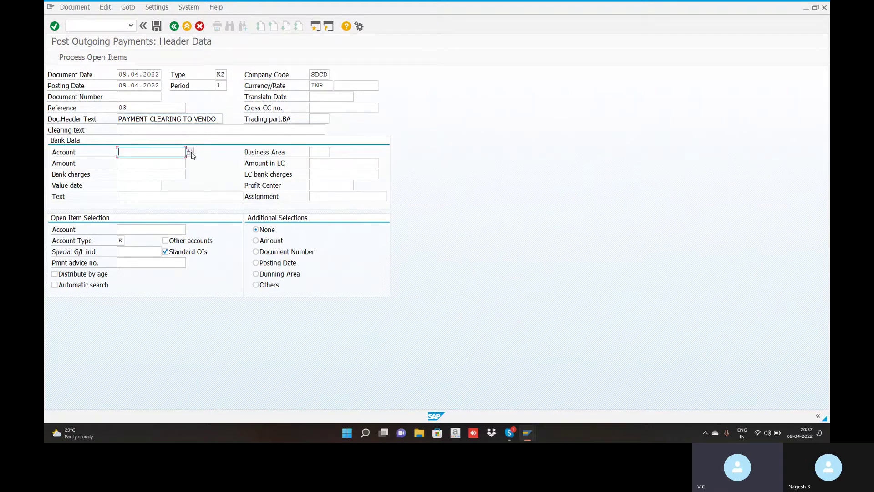
pyautogui.click(190, 152)
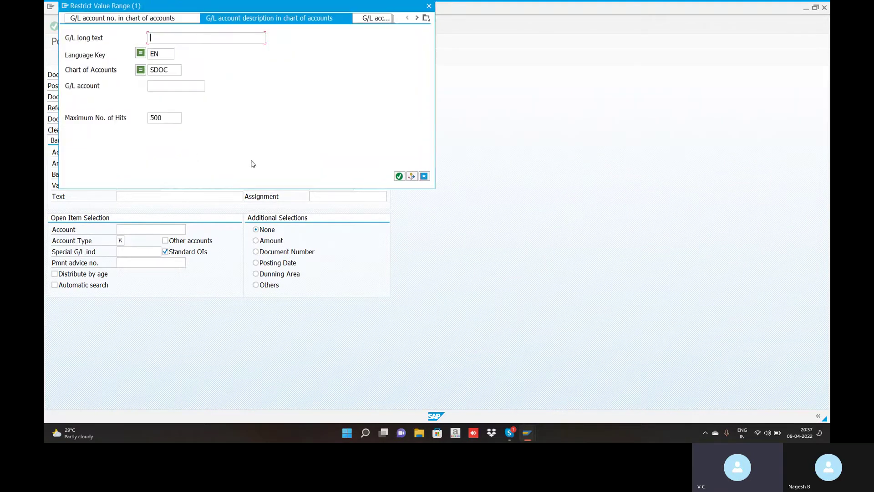
pyautogui.click(399, 176)
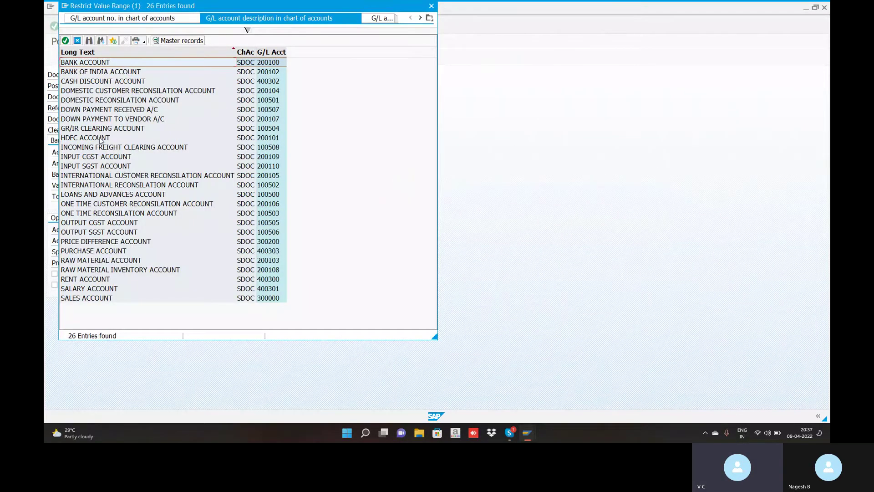
pyautogui.doubleClick(100, 138)
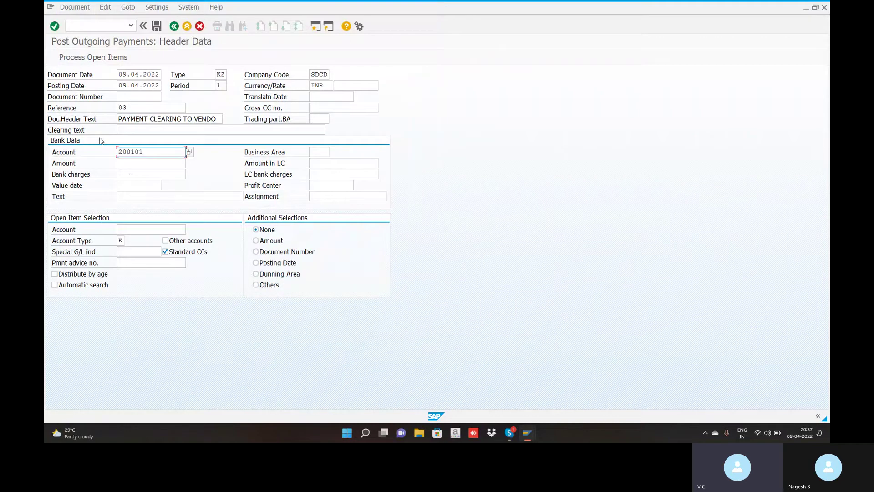
# - Enter PAYMENT CLEARING TO VENDOR as the outgoing payment's clearing text
pyautogui.click(143, 130)
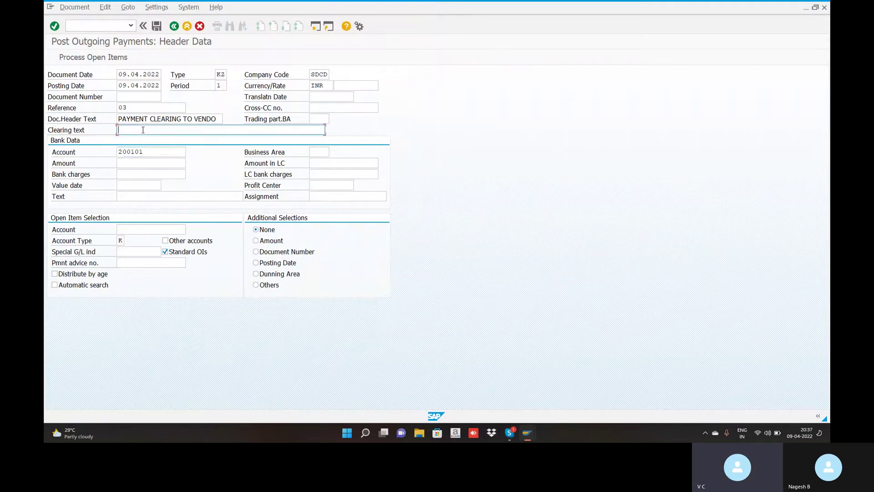
pyautogui.write('PY')
pyautogui.press('BackSpace')
pyautogui.write('AYMENT CLEARING TO VENDOR')
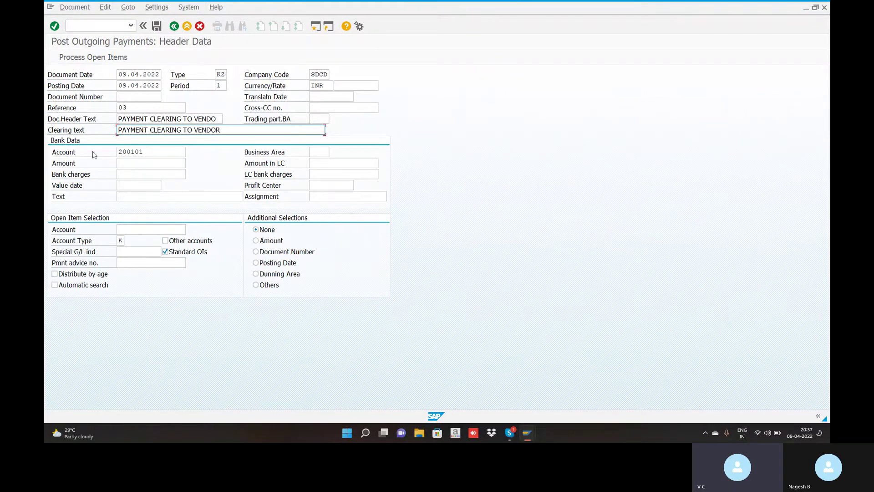
# - Set the payment's bank data to amount 103032 and value date 09.04.2022
pyautogui.click(144, 162)
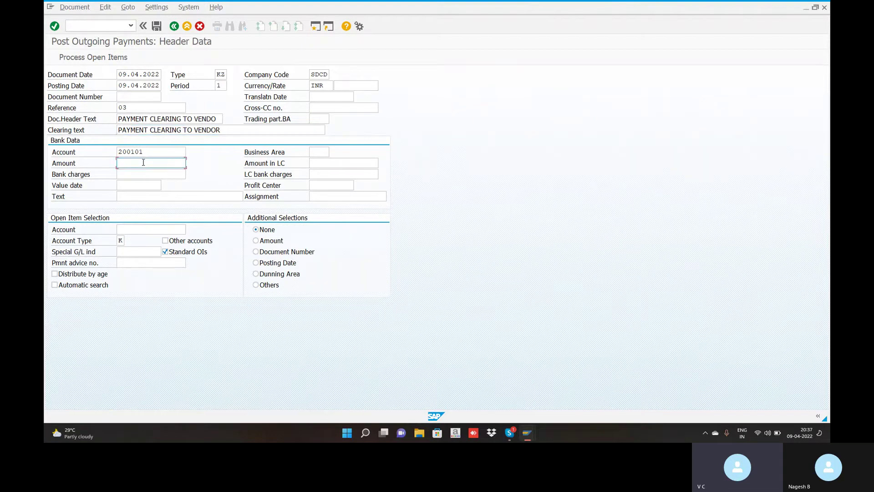
pyautogui.write('10')
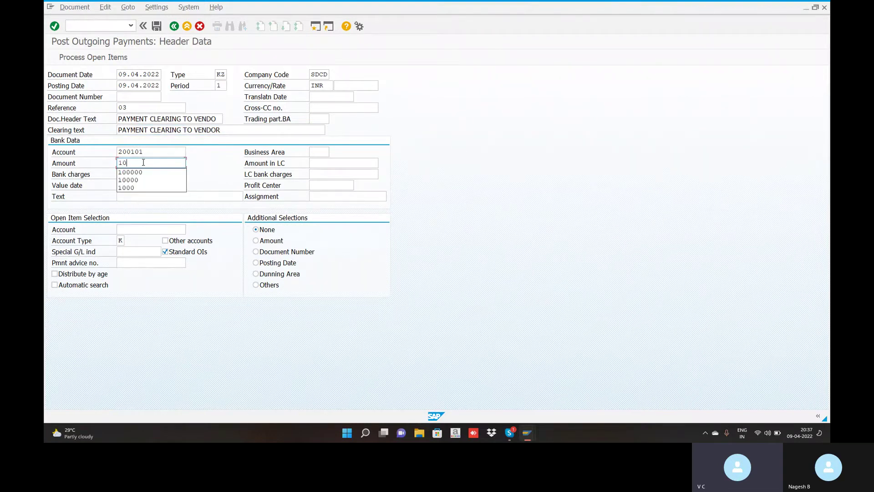
pyautogui.write('3')
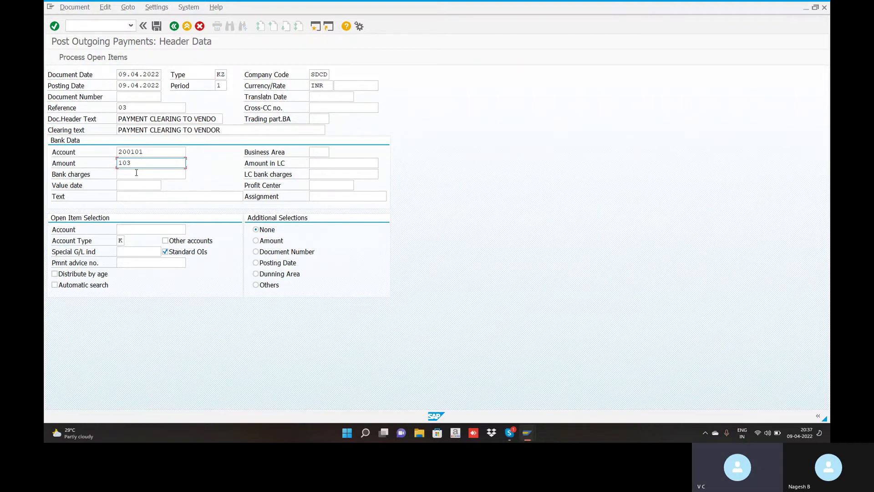
pyautogui.write('332')
pyautogui.click(137, 185)
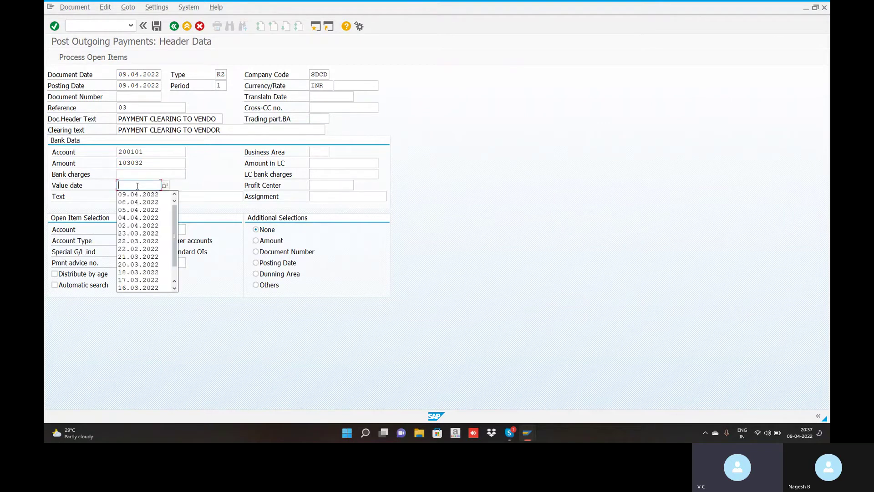
pyautogui.click(137, 194)
pyautogui.click(137, 194)
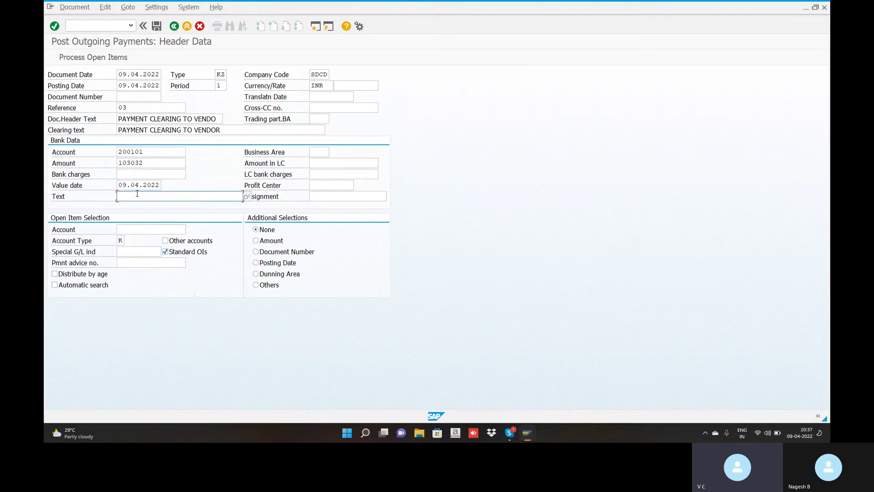
# - Enter PAYMENT CLEARING TO VENDOR as the item text in the bank data
pyautogui.write('P')
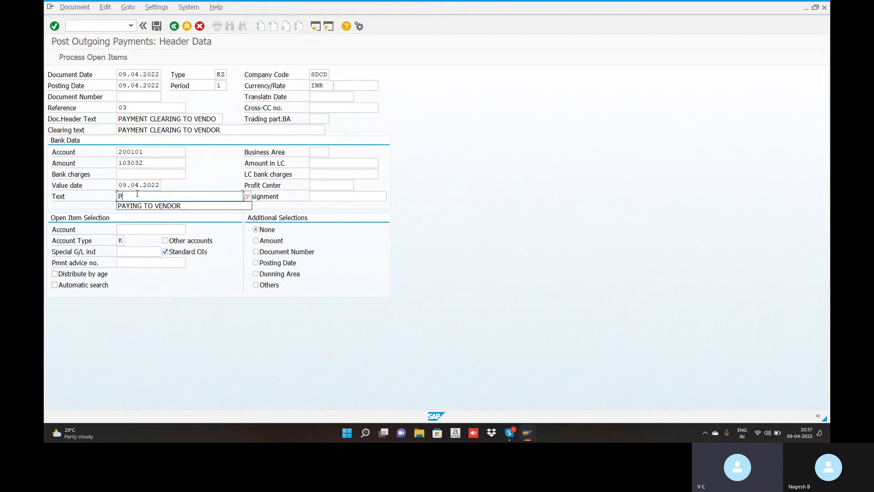
pyautogui.write('AYMENT CLEARIG ')
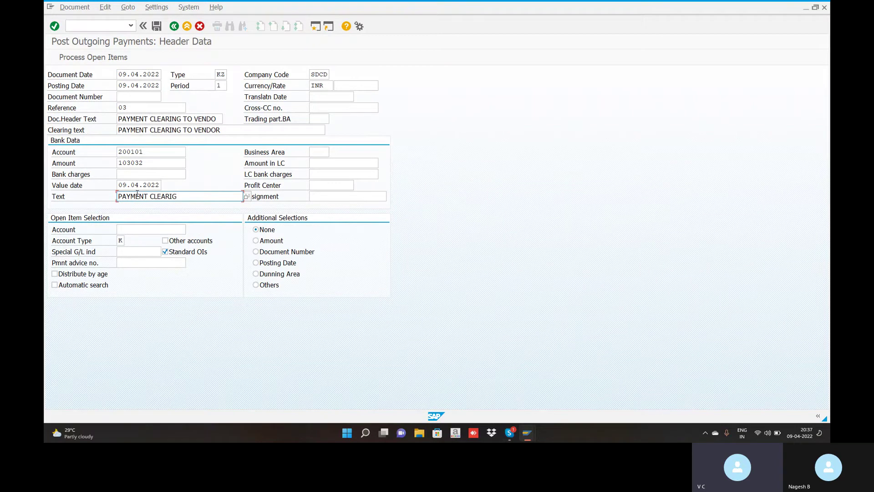
pyautogui.press('BackSpace')
pyautogui.press('BackSpace')
pyautogui.write('NG TO')
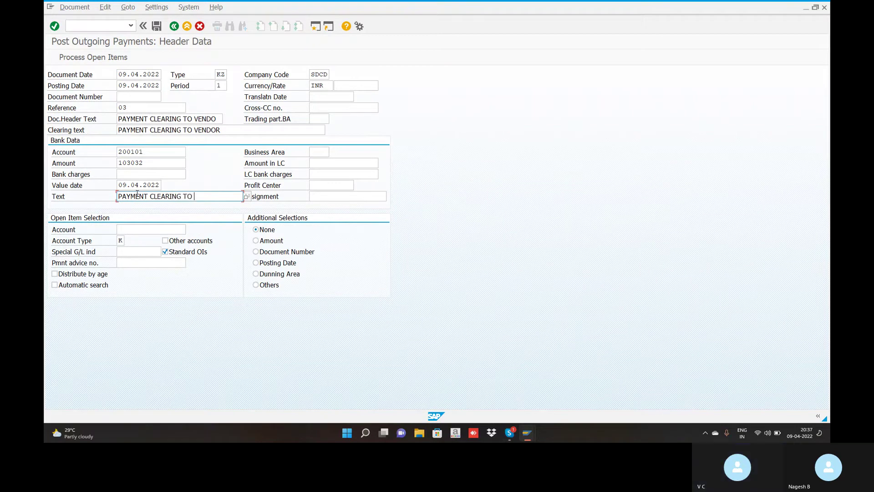
pyautogui.write(' VENDOR')
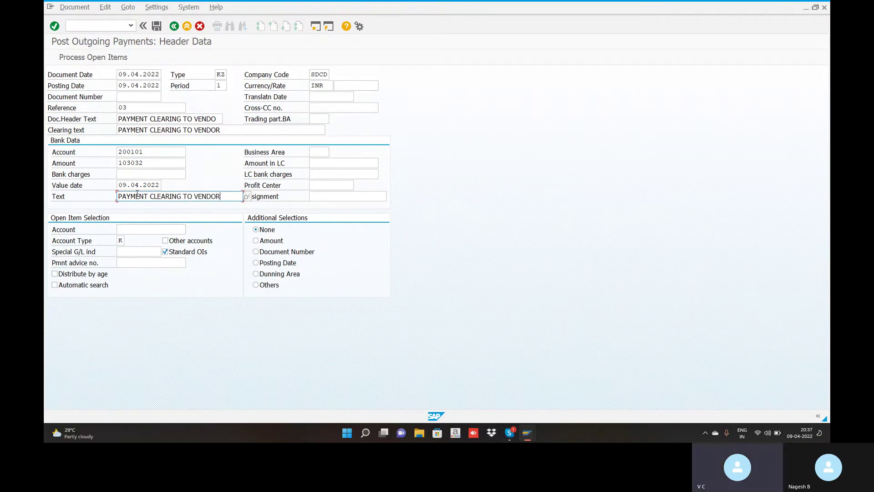
# - Look up the vendors by country and company code and choose NAG ENTERPRISES @ CO as the open item account
pyautogui.click(138, 230)
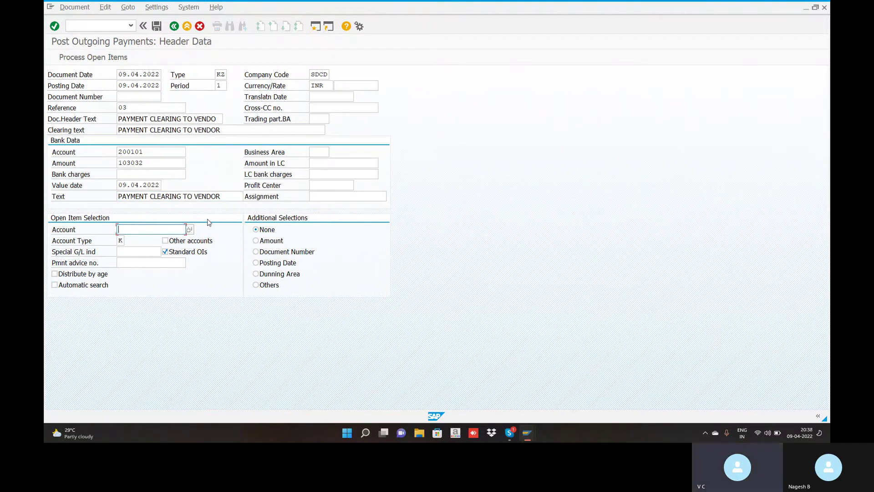
pyautogui.click(190, 232)
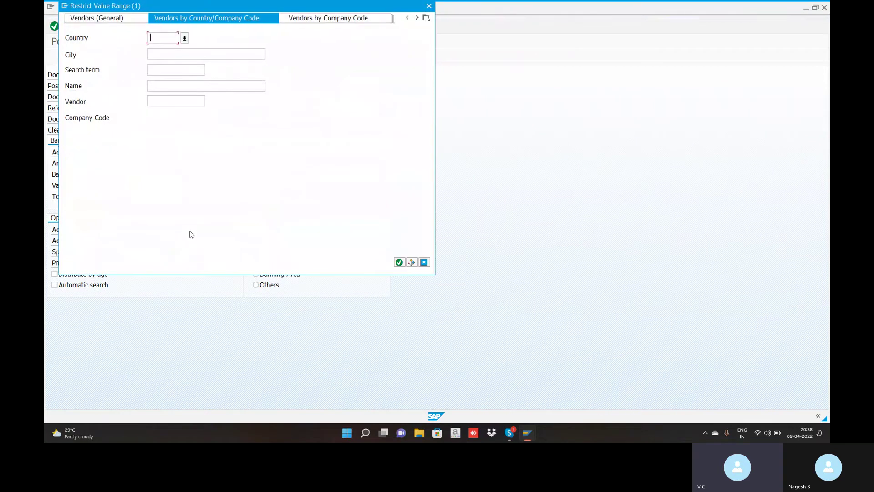
pyautogui.click(401, 264)
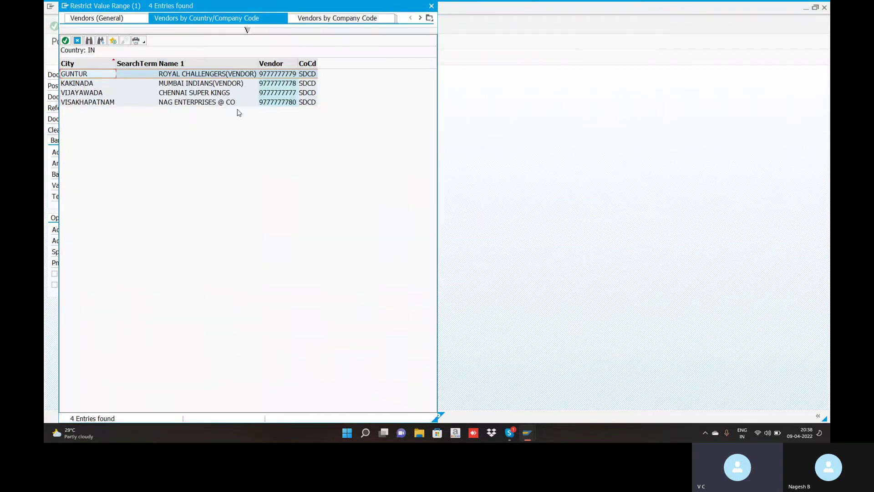
pyautogui.click(219, 102)
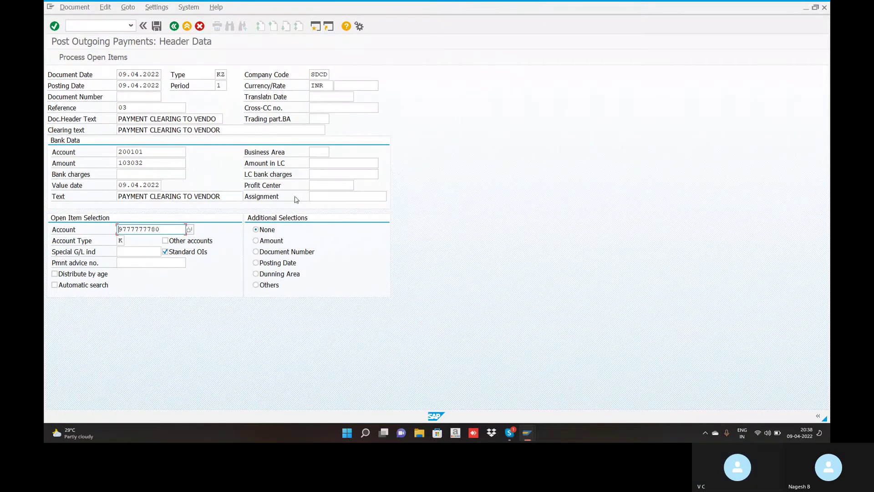
# - Simulate the payment against the vendor's open item and post the clearing document
pyautogui.click(101, 58)
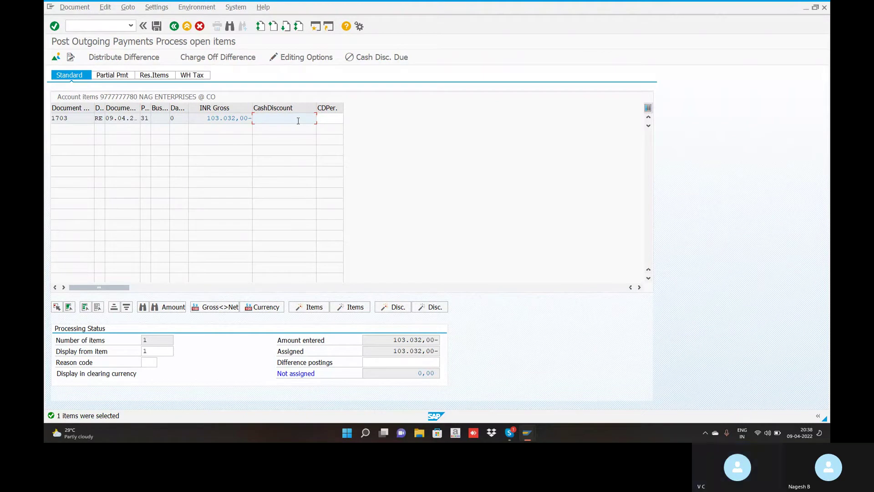
pyautogui.click(83, 8)
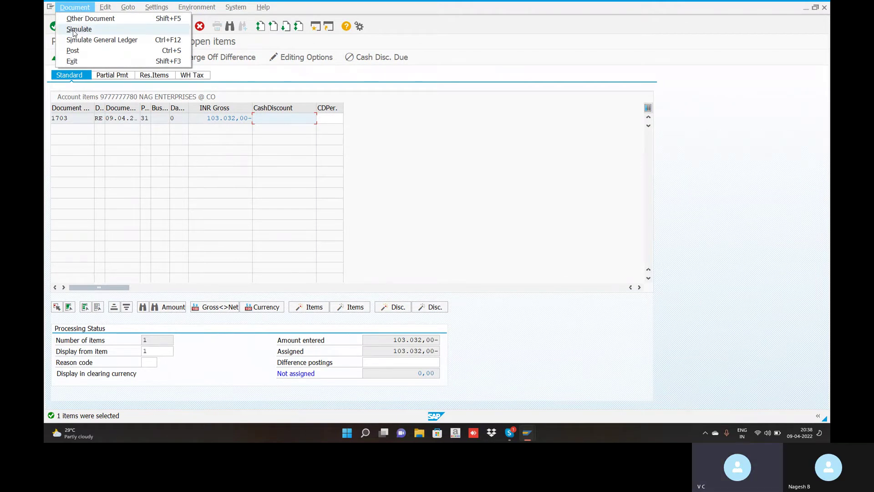
pyautogui.click(74, 29)
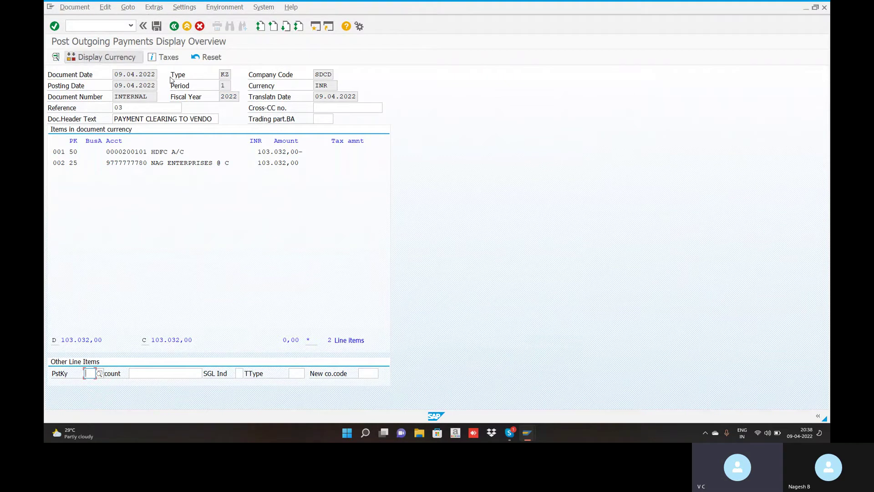
pyautogui.click(157, 26)
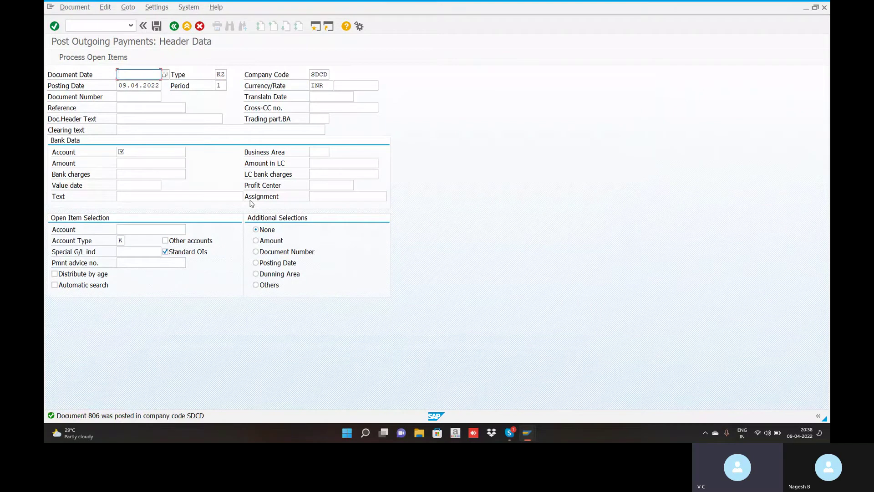
# - Display the posted payment document and switch to Skype to review the slide with the vendor payment entries
pyautogui.click(84, 7)
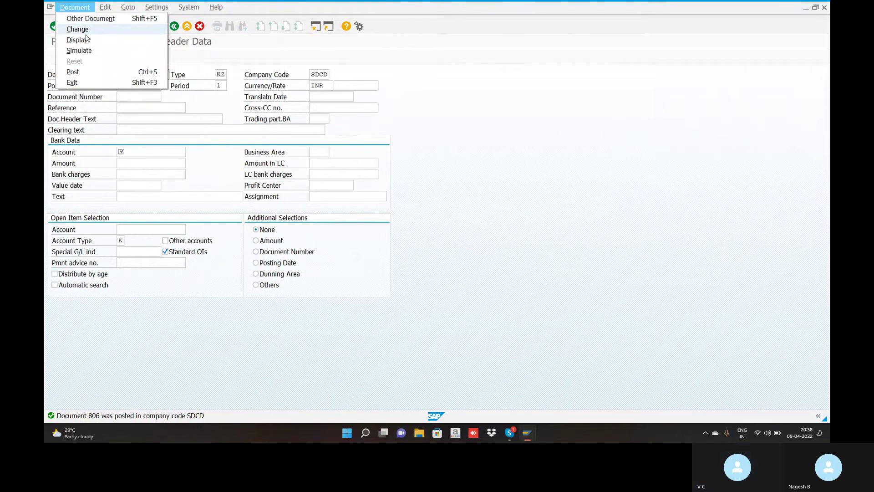
pyautogui.click(86, 39)
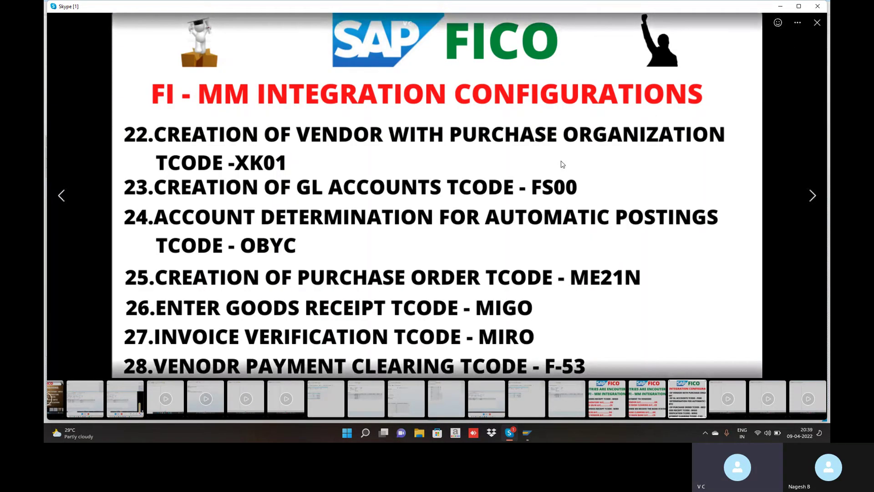
pyautogui.click(61, 202)
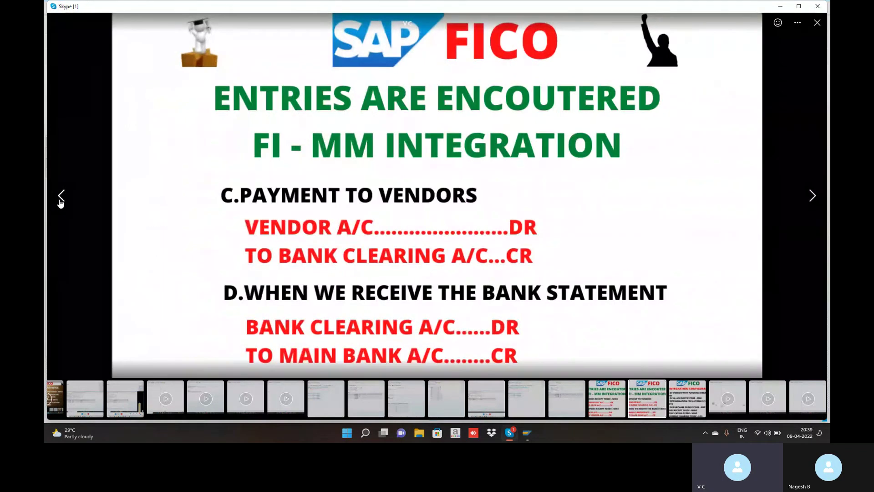